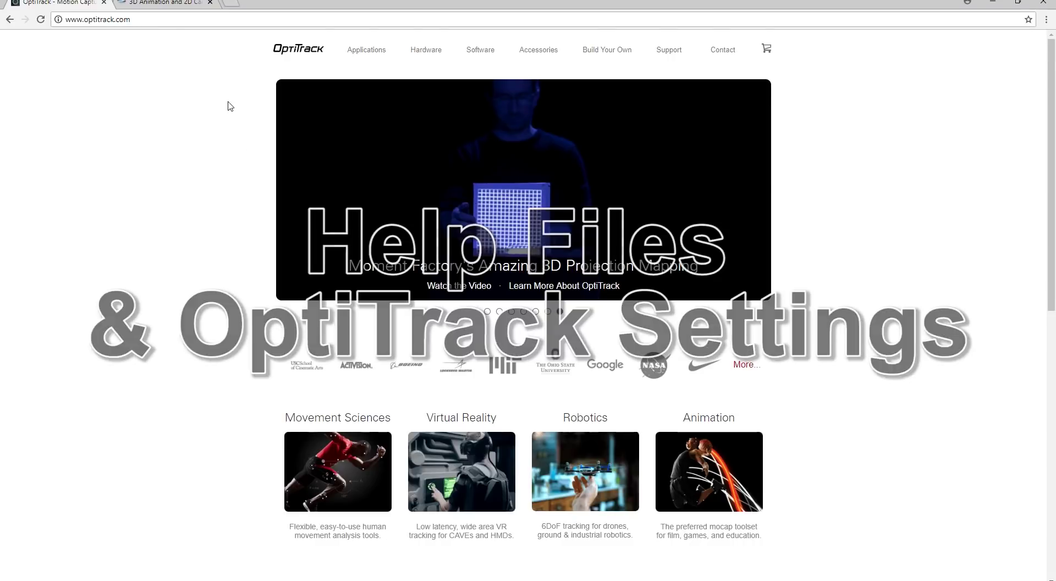
# - Go from the OptiTrack homepage to its YouTube channel and browse the uploaded Motive tutorial videos
pyautogui.scroll(-8, 250, 221)
pyautogui.scroll(-2, 253, 226)
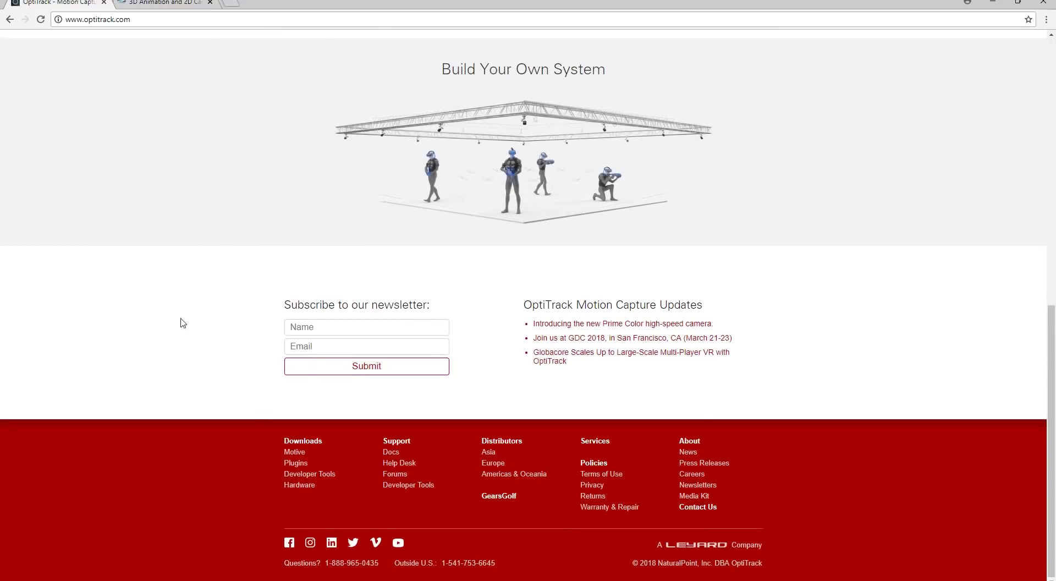
pyautogui.click(400, 543)
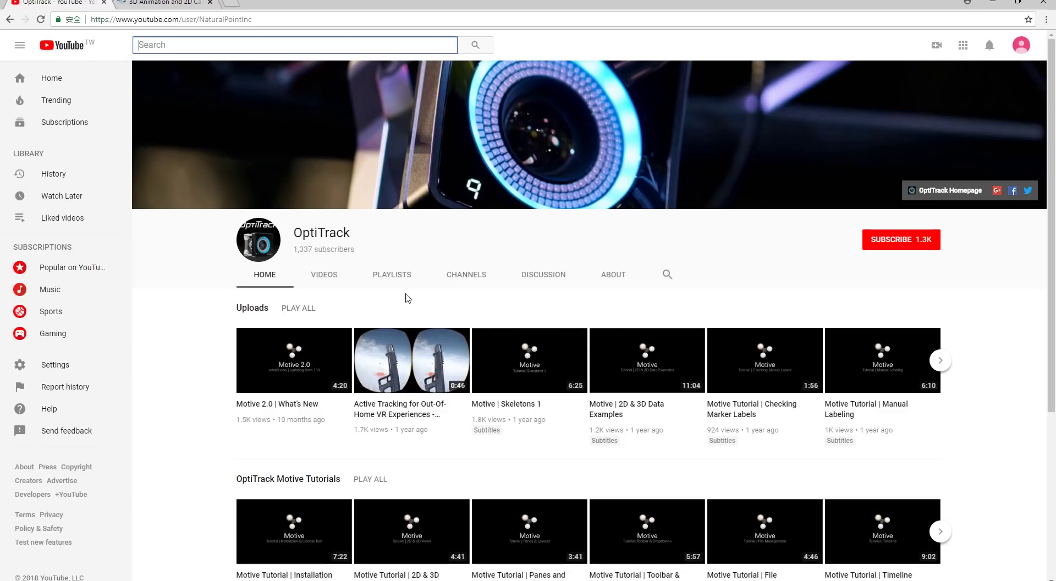
pyautogui.click(324, 274)
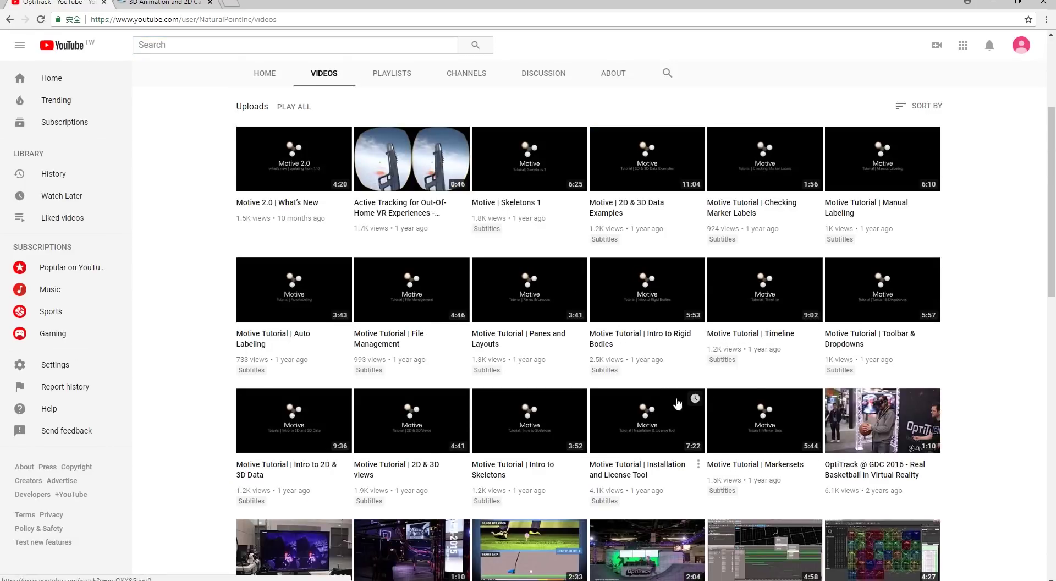
pyautogui.scroll(-4, 572, 352)
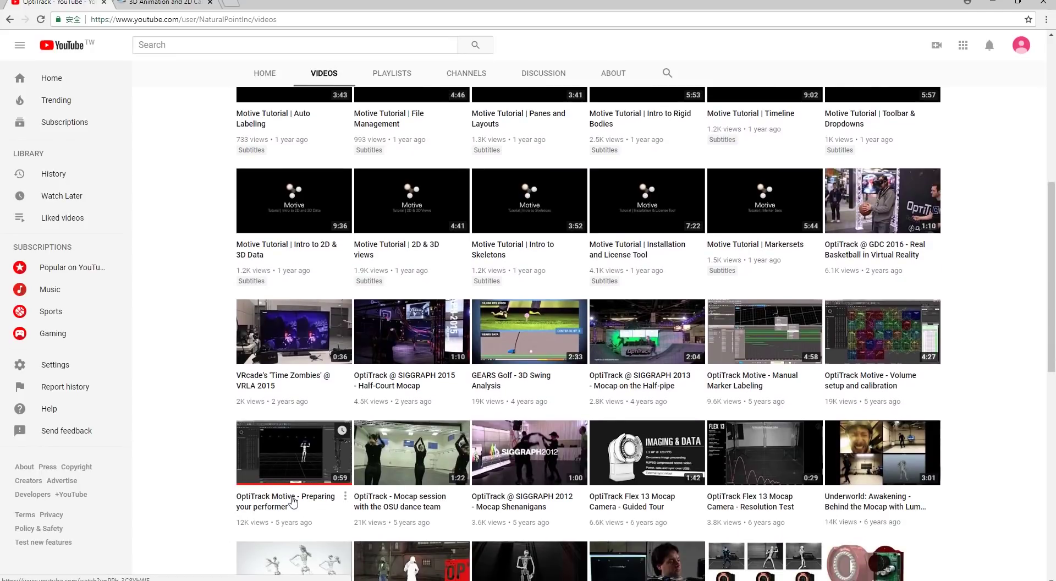
pyautogui.scroll(1, 297, 476)
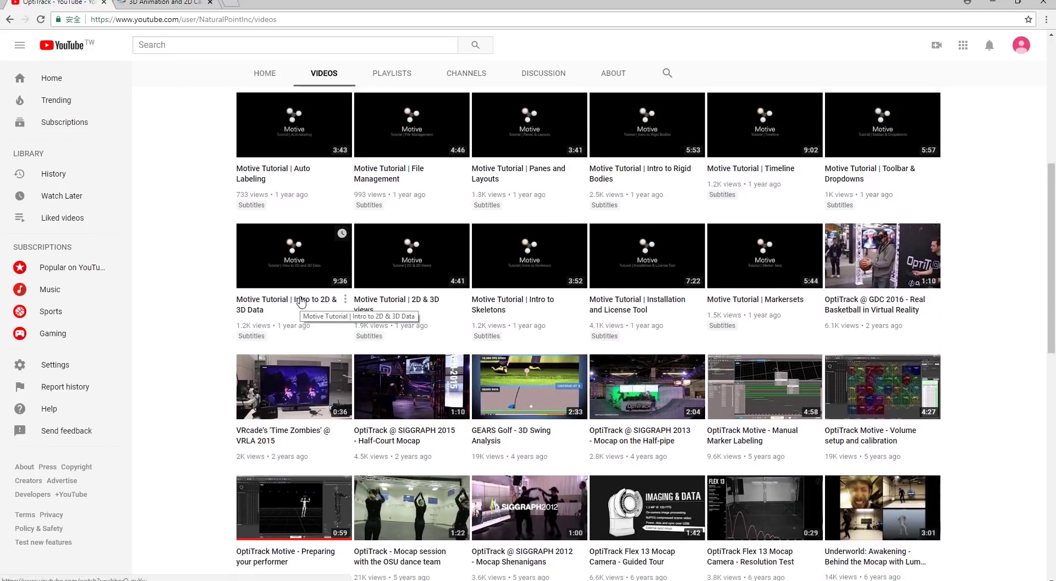
pyautogui.scroll(2, 299, 302)
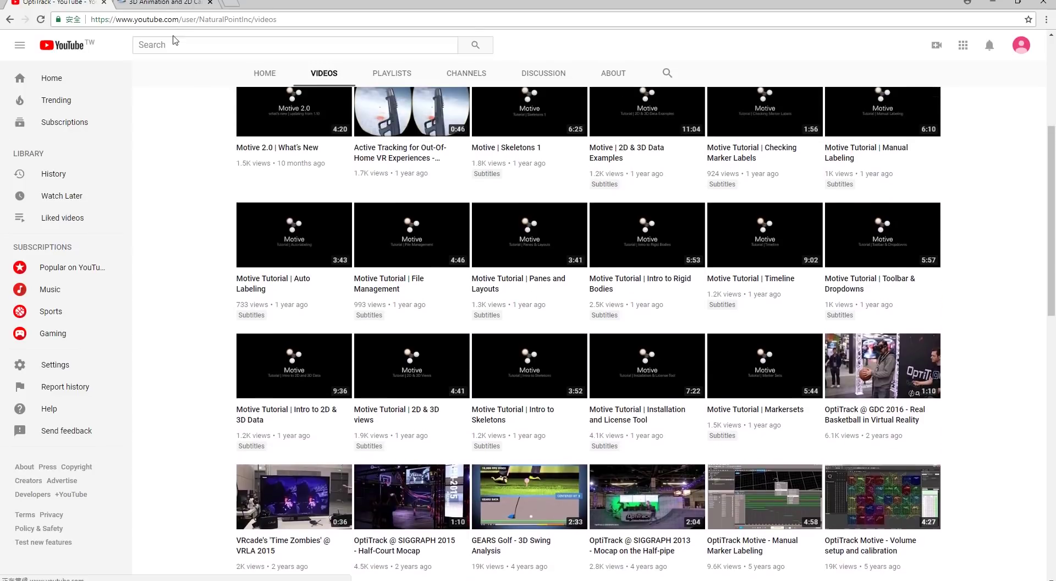
# - On the Reallusion website, go to the iClone 7 plug-ins page and open the Motion LIVE product page
pyautogui.click(163, 3)
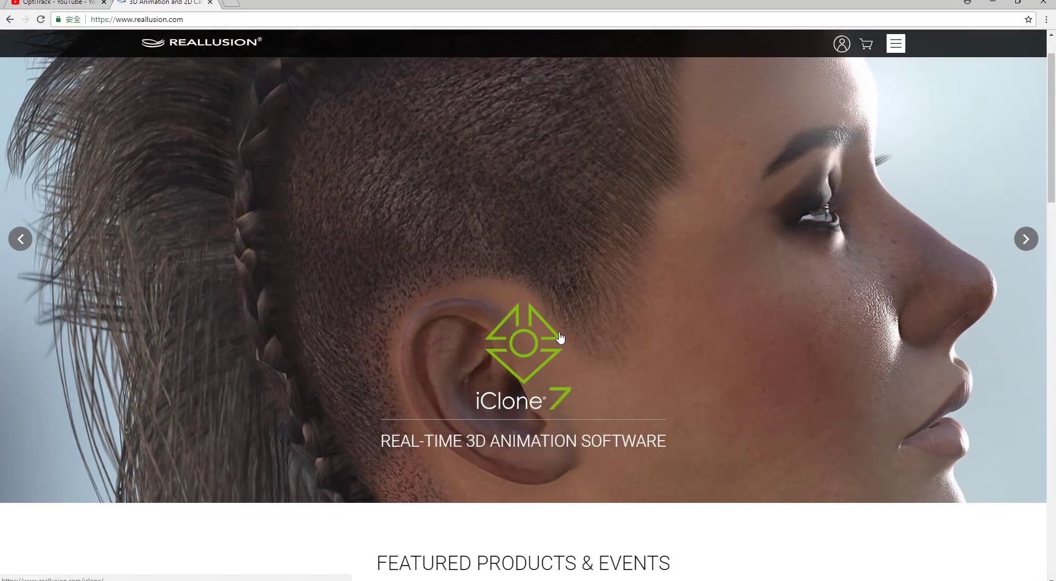
pyautogui.click(560, 337)
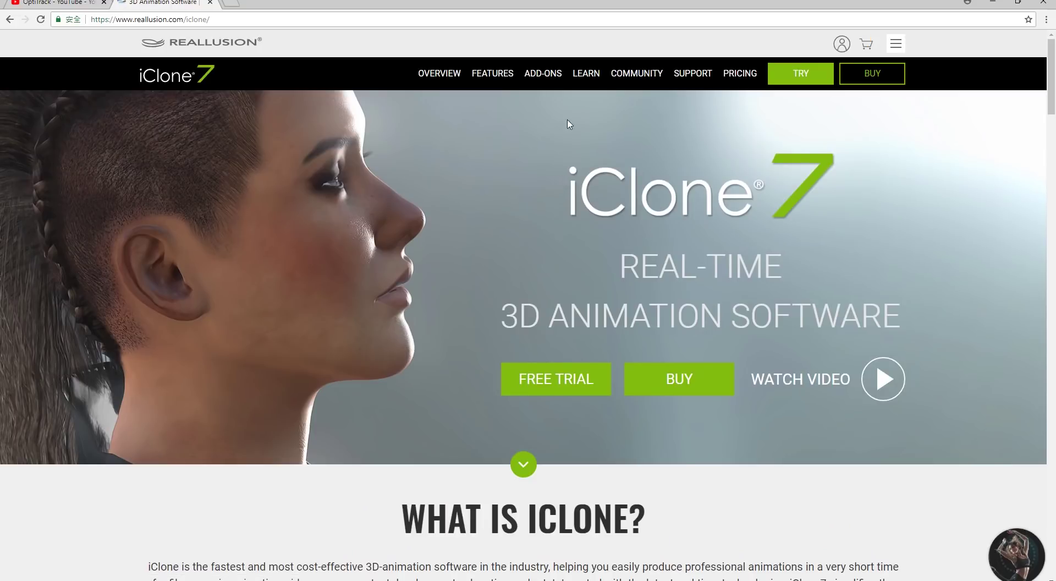
pyautogui.moveTo(559, 81)
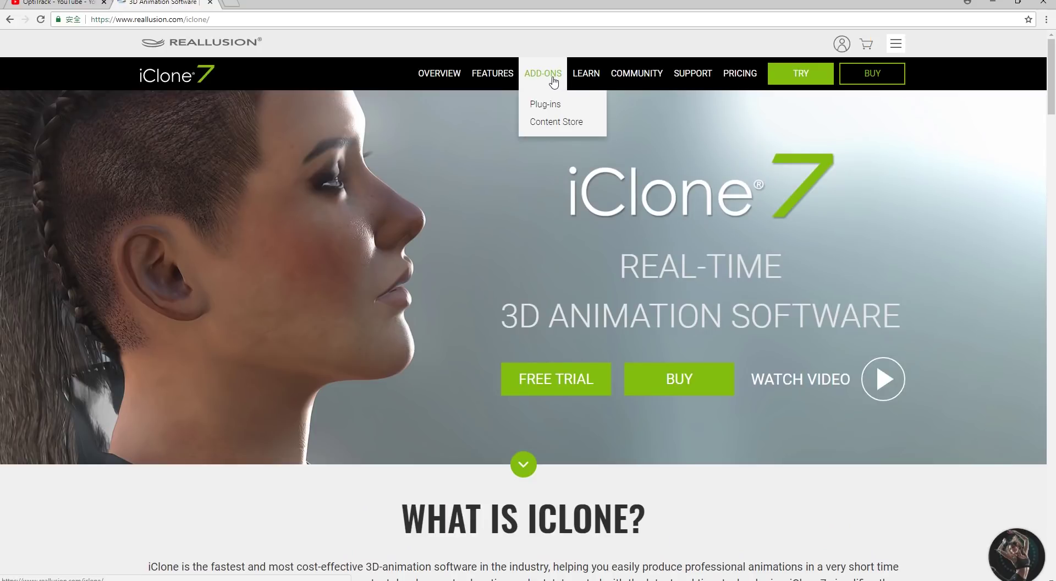
pyautogui.click(554, 107)
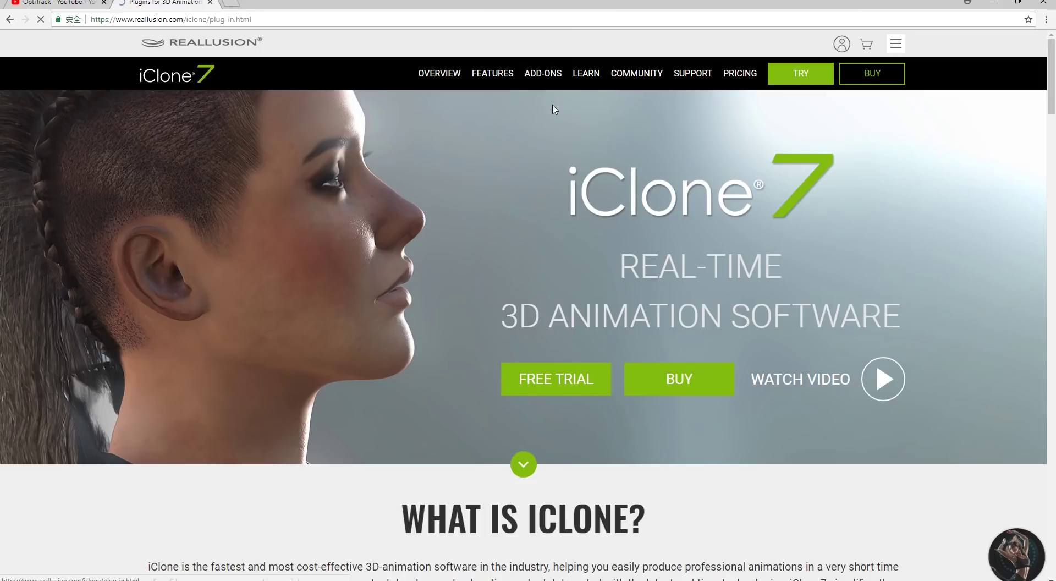
pyautogui.scroll(-5, 302, 343)
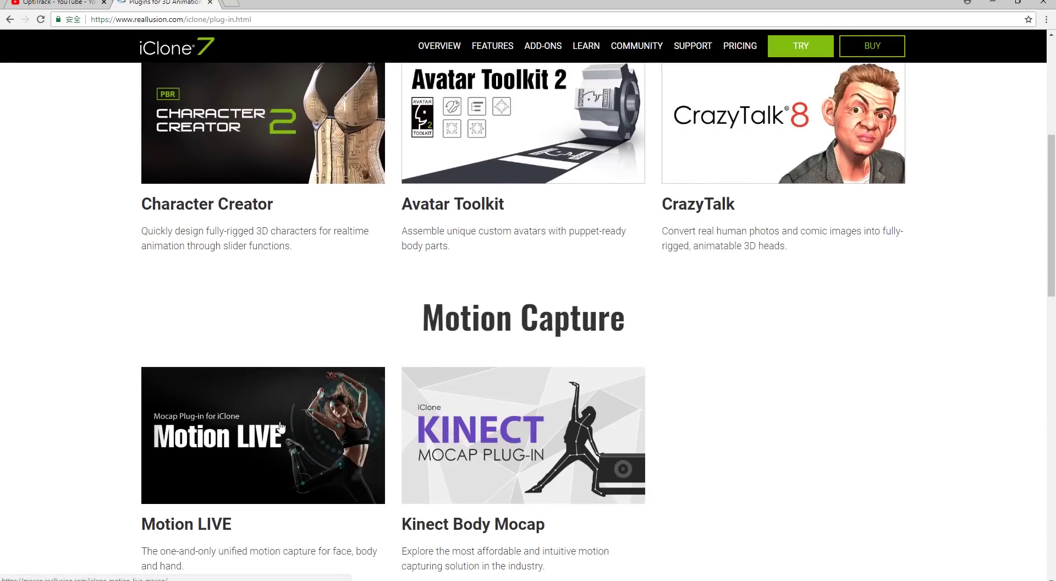
pyautogui.click(329, 444)
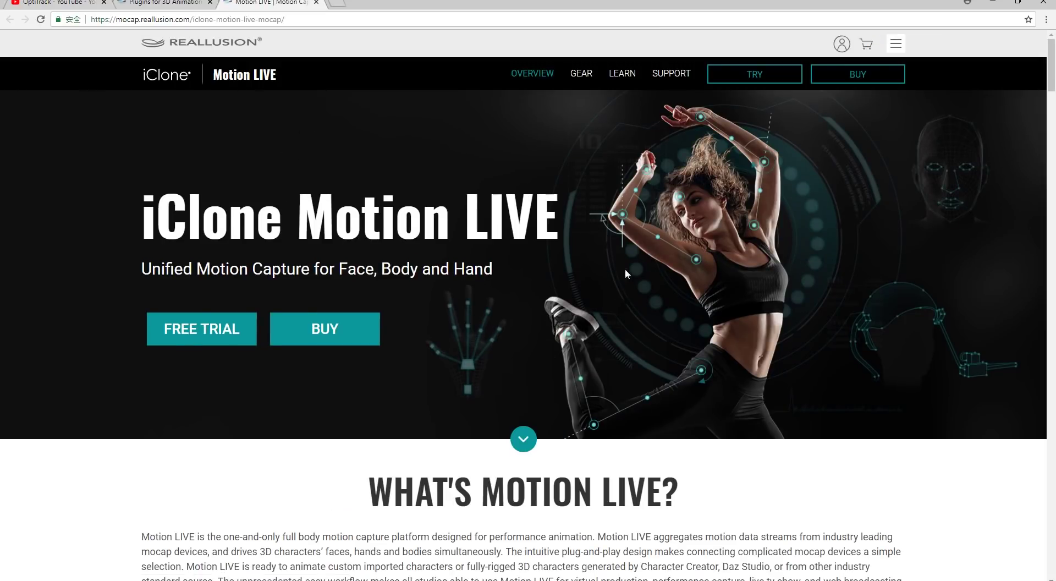
# - Open the Motion LIVE online manual at the body motion workflow's "Device Settings - NaturalPoint OptiTrack" page
pyautogui.moveTo(624, 75)
pyautogui.moveTo(639, 126)
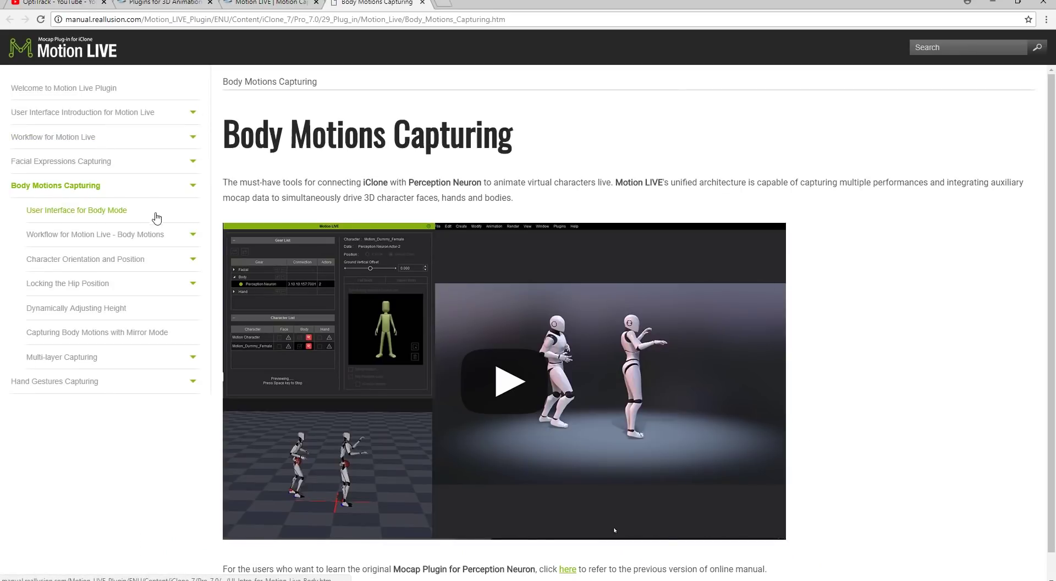
pyautogui.click(149, 239)
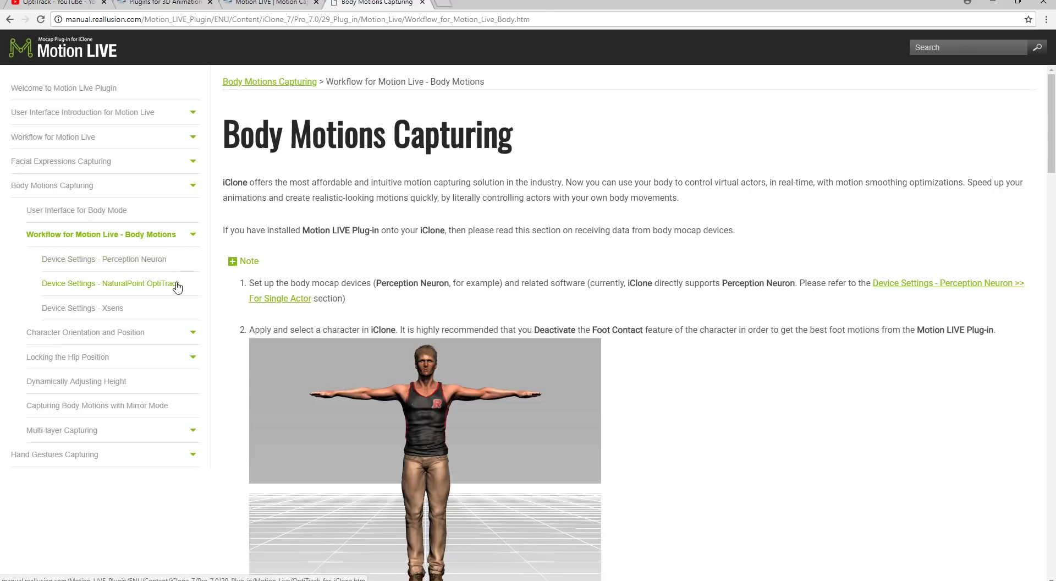
pyautogui.click(179, 288)
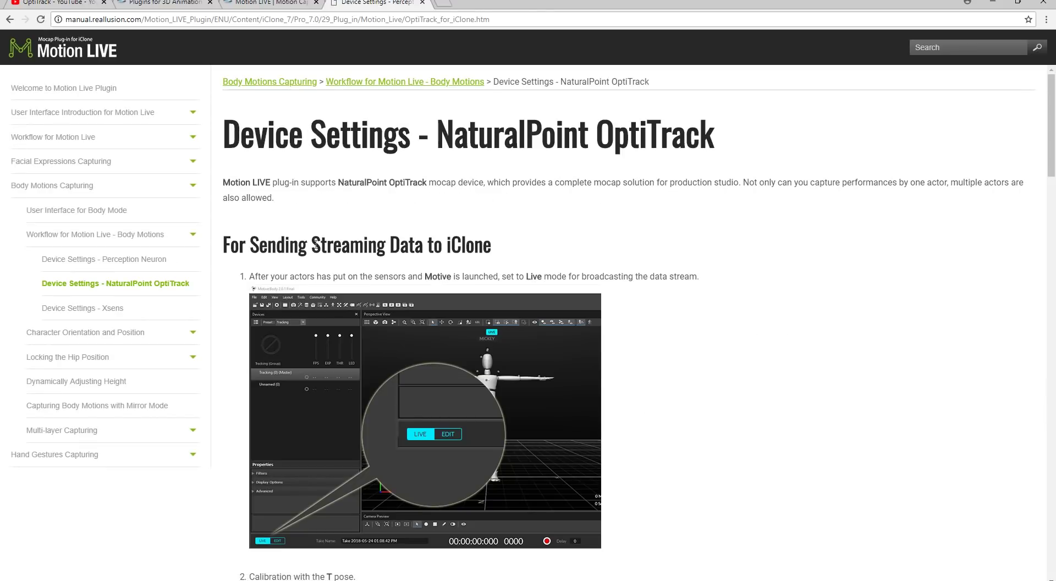
# - Read through the OptiTrack device settings guide, covering Live mode, T-pose calibration, data streaming settings and the Gear List connection
pyautogui.scroll(-2, 550, 275)
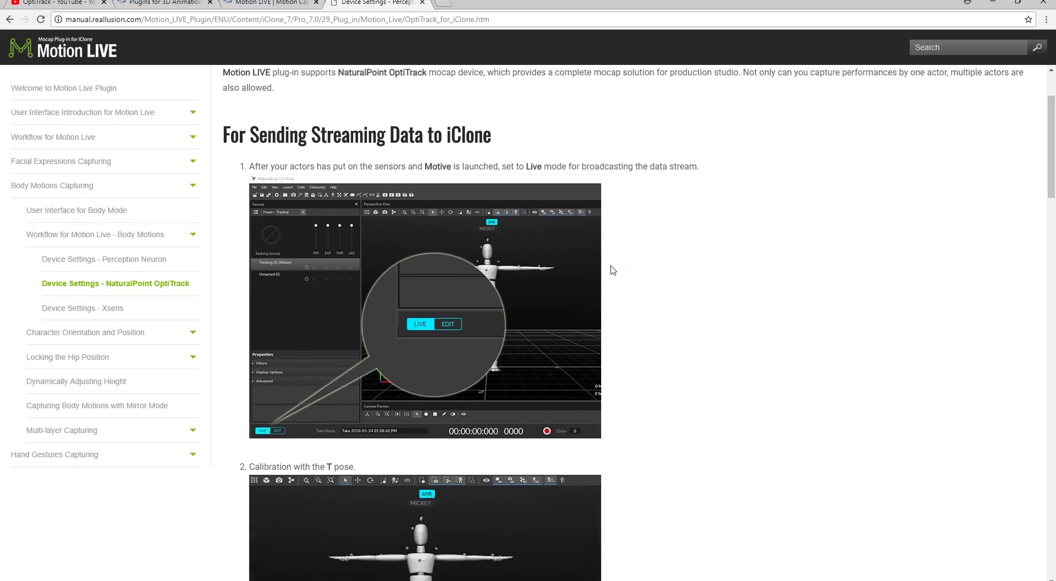
pyautogui.scroll(-4, 656, 221)
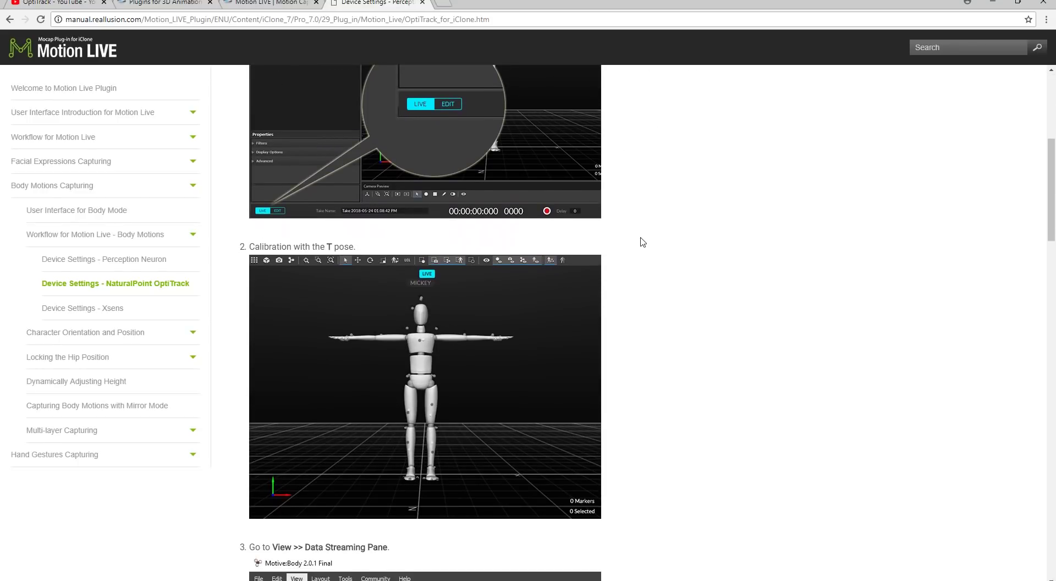
pyautogui.scroll(-7, 642, 242)
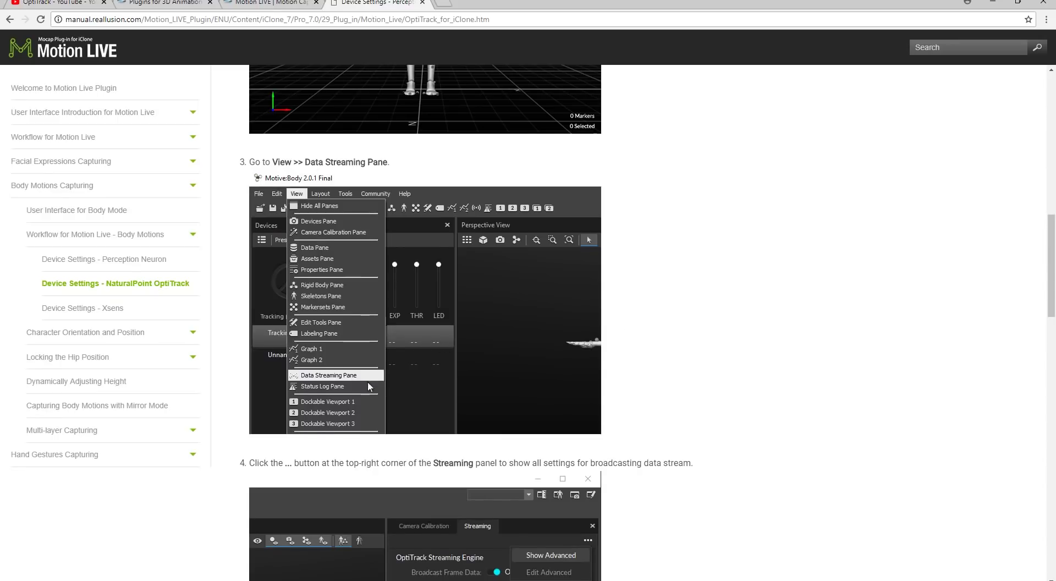
pyautogui.scroll(-4, 551, 345)
pyautogui.scroll(-2, 674, 336)
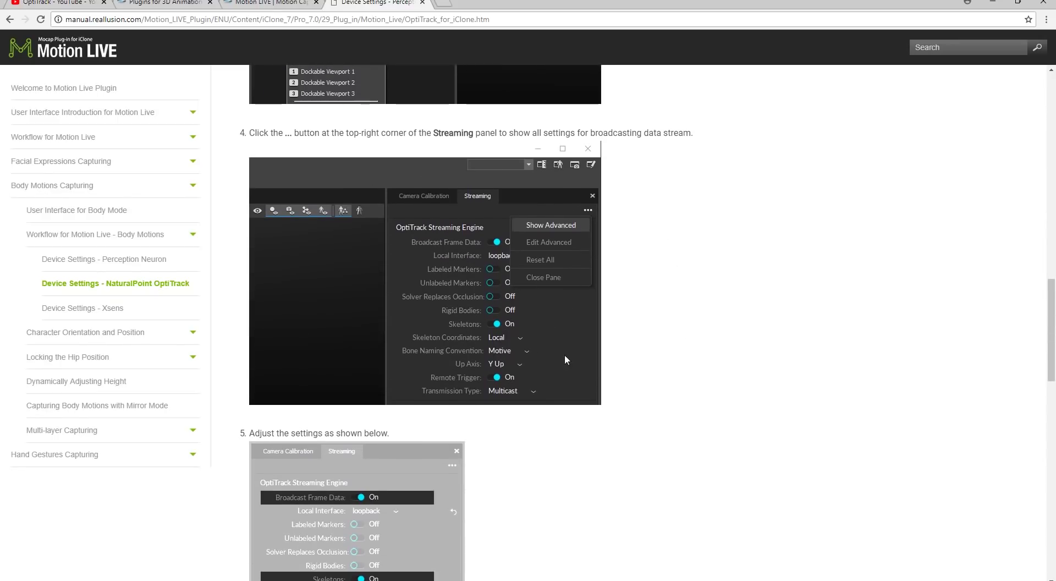
pyautogui.scroll(-9, 556, 341)
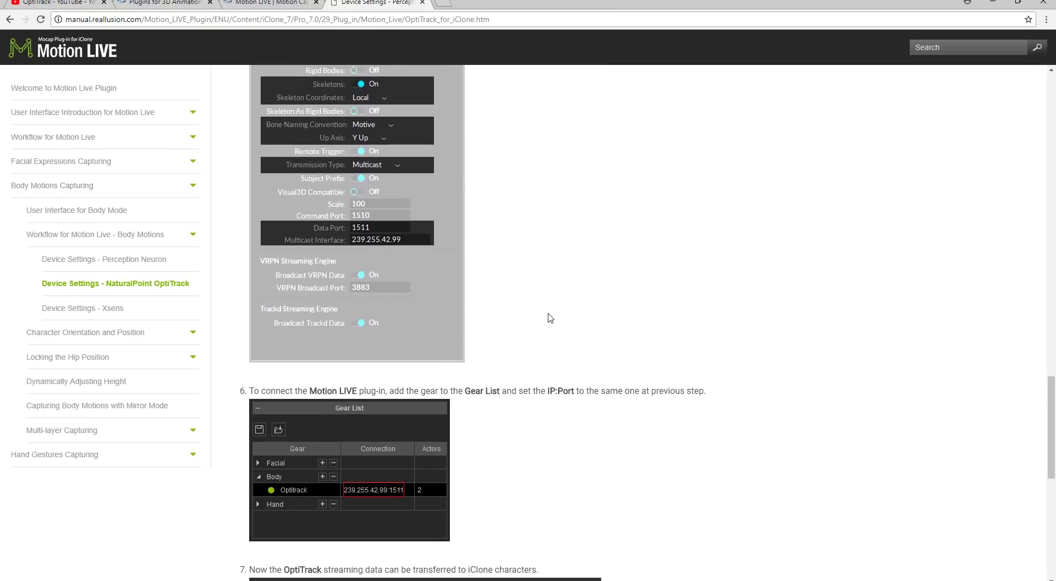
pyautogui.scroll(-5, 484, 322)
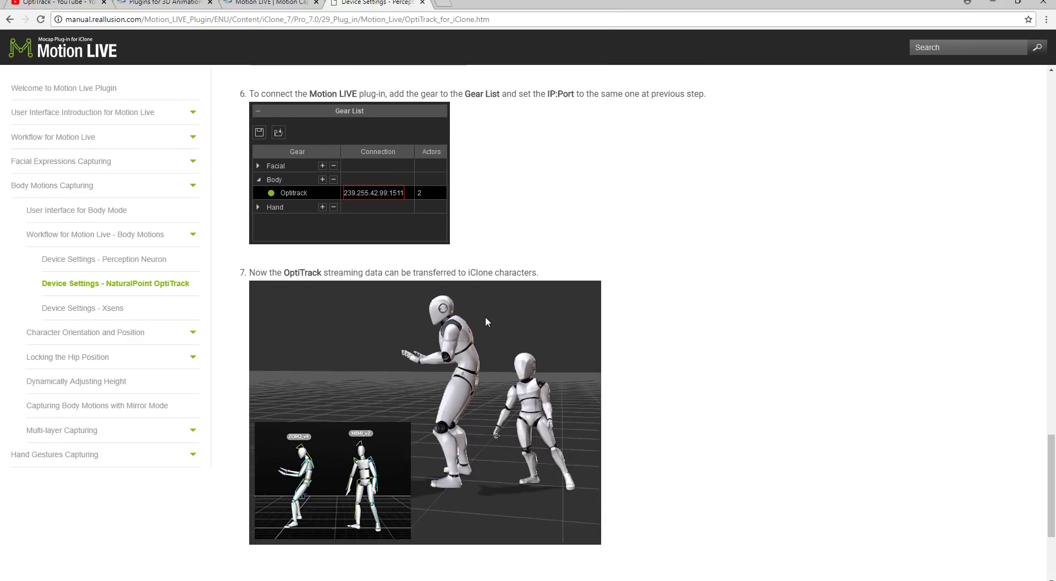
pyautogui.scroll(-2, 486, 318)
pyautogui.scroll(3, 486, 317)
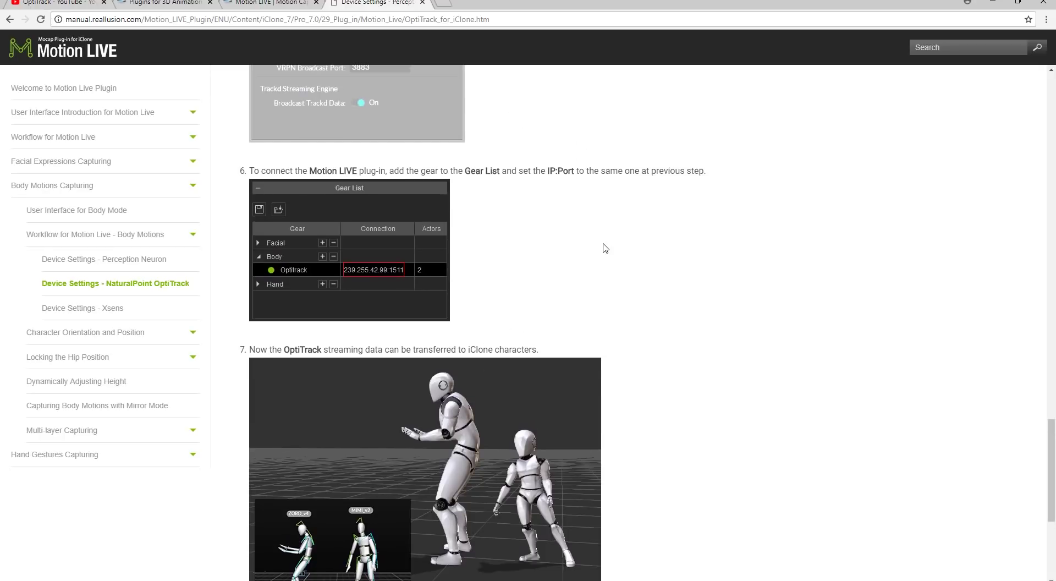
# - Switch to Motive, open the Data Streaming pane and show its advanced settings
pyautogui.hotkey('alt', 'Tab')
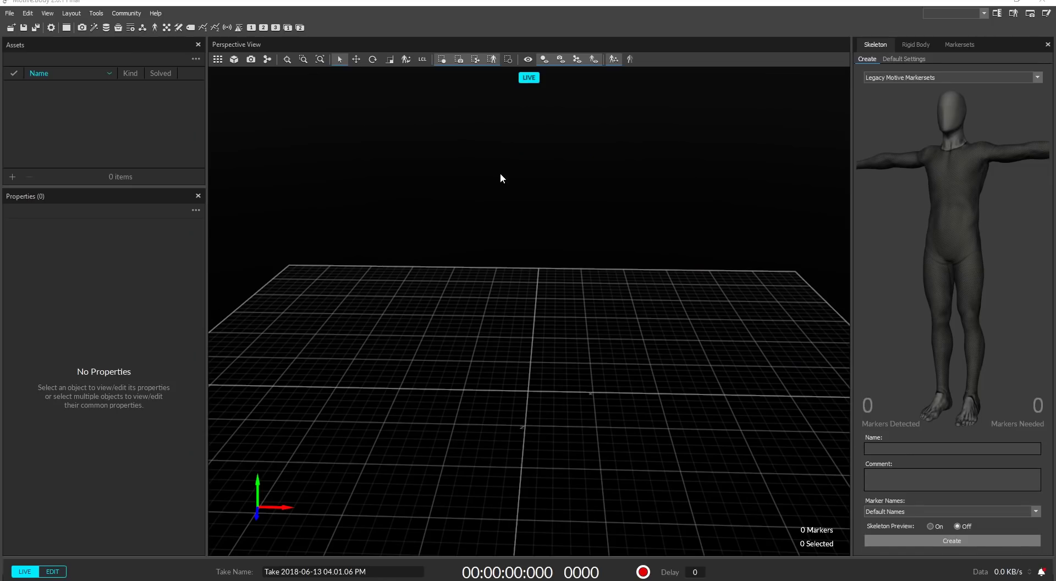
pyautogui.click(49, 14)
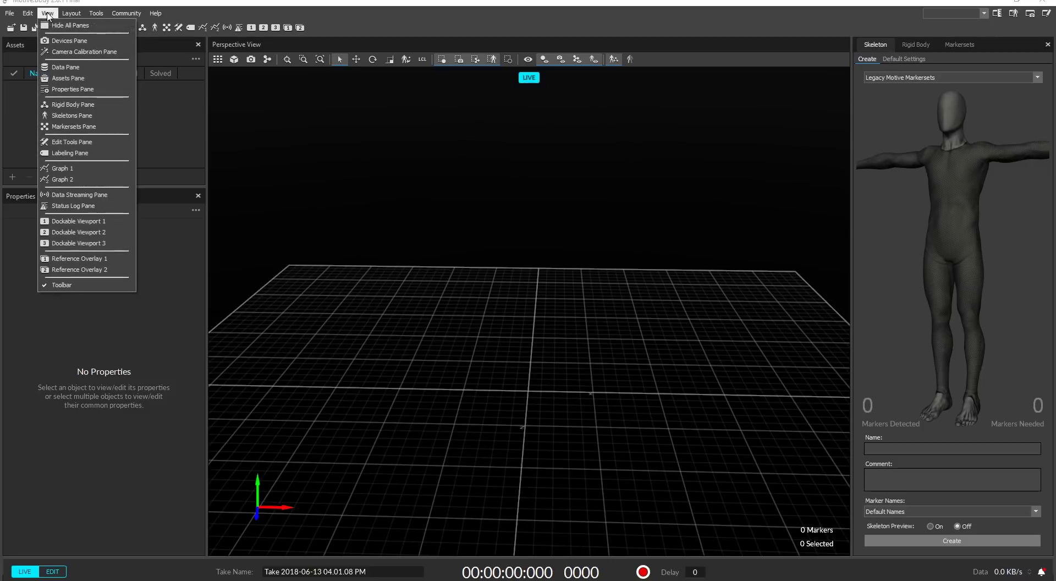
pyautogui.click(71, 196)
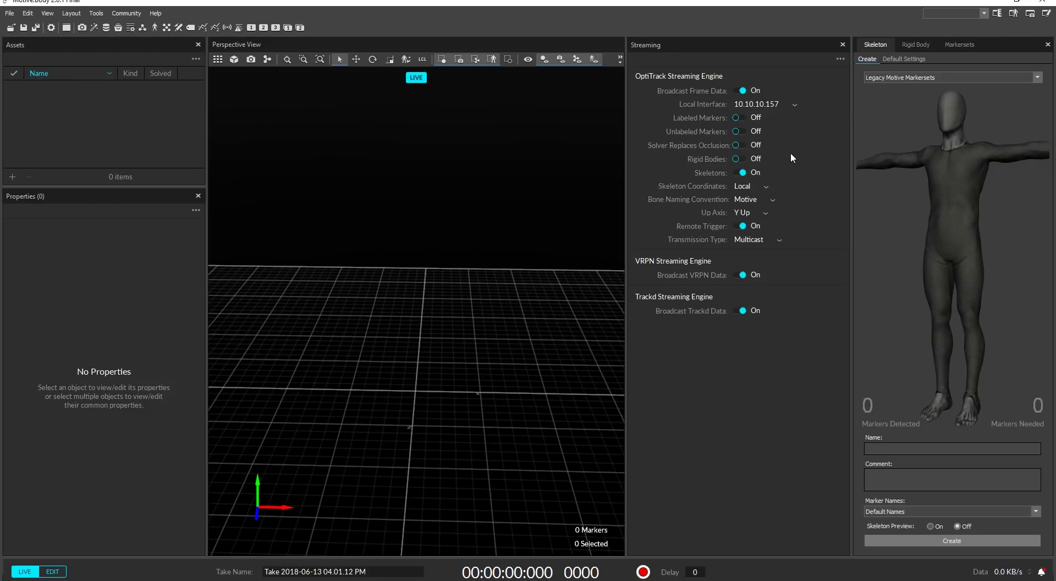
pyautogui.click(842, 55)
pyautogui.click(852, 71)
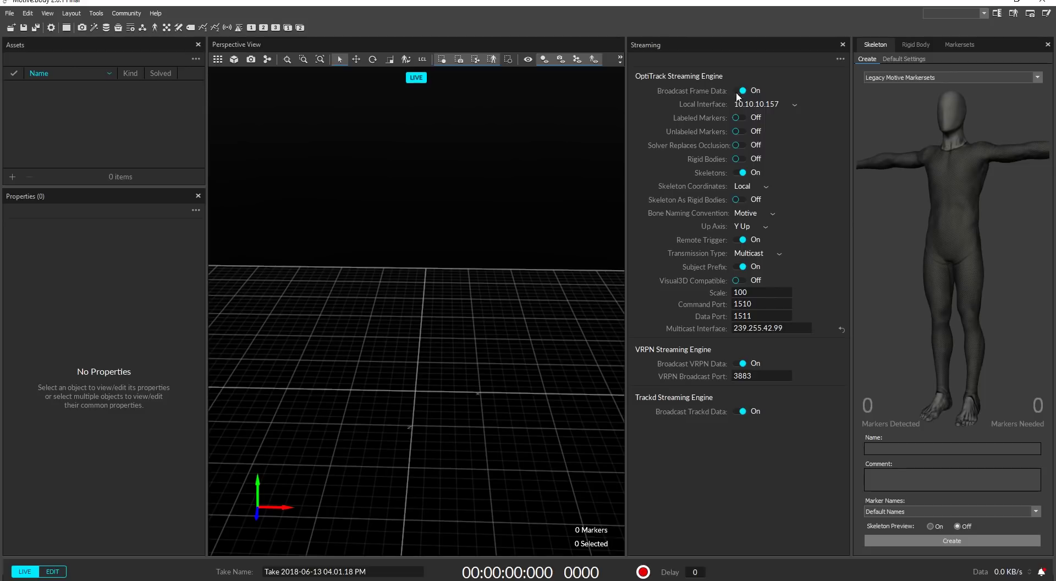
# - Check the local interface options and review the scale, data port and multicast interface in the streaming settings
pyautogui.click(776, 104)
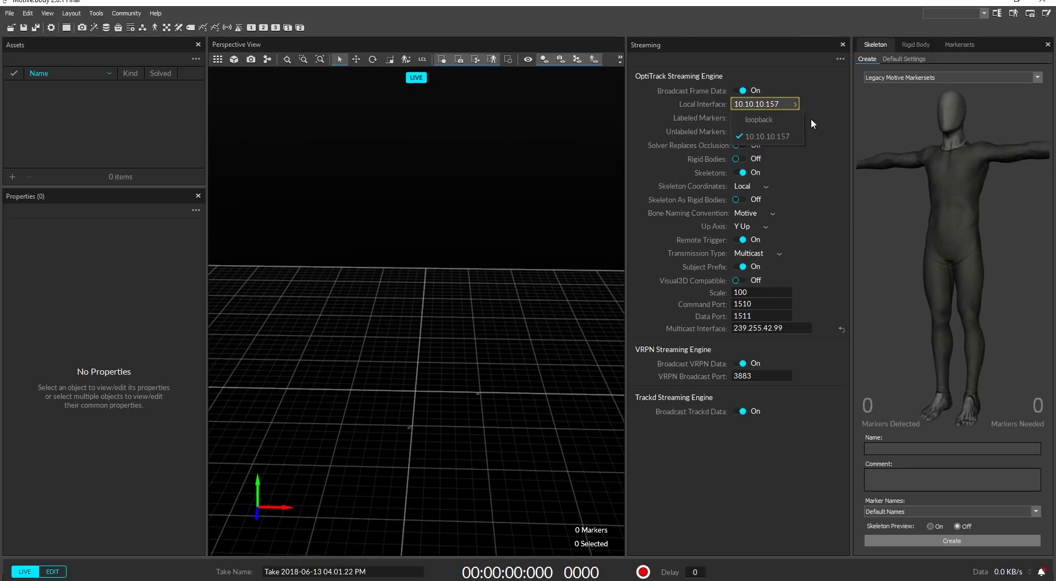
pyautogui.click(820, 105)
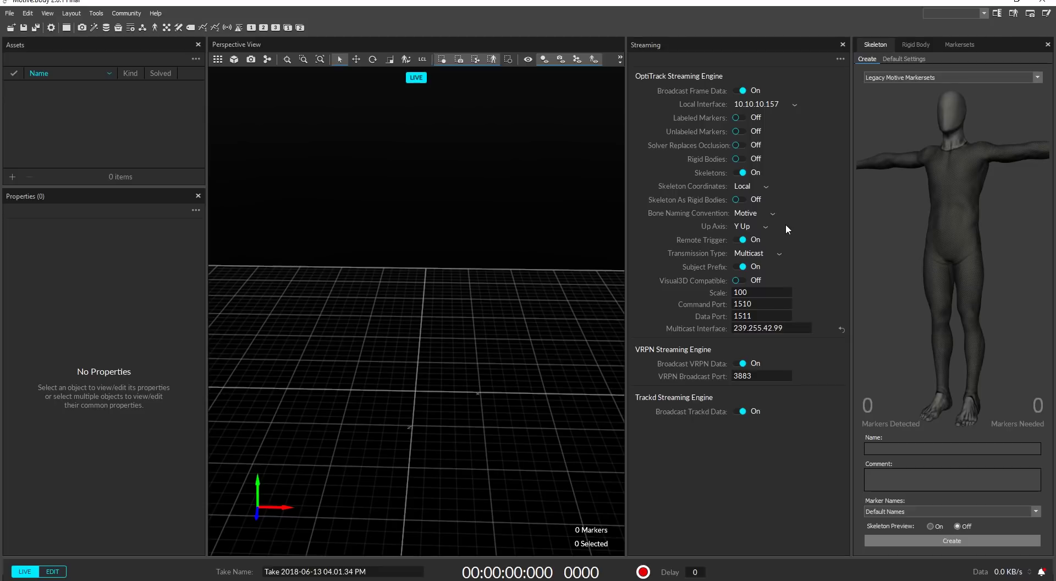
pyautogui.click(780, 293)
pyautogui.click(784, 318)
pyautogui.click(800, 327)
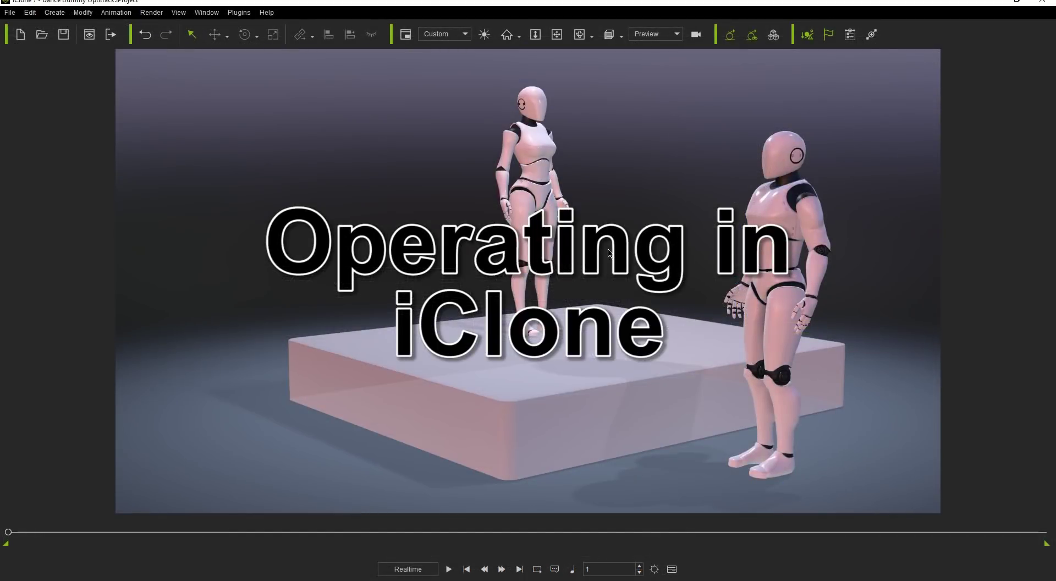
# - In iClone, launch the Motion LIVE plug-in and add Optitrack as body gear in the Gear List
pyautogui.click(237, 16)
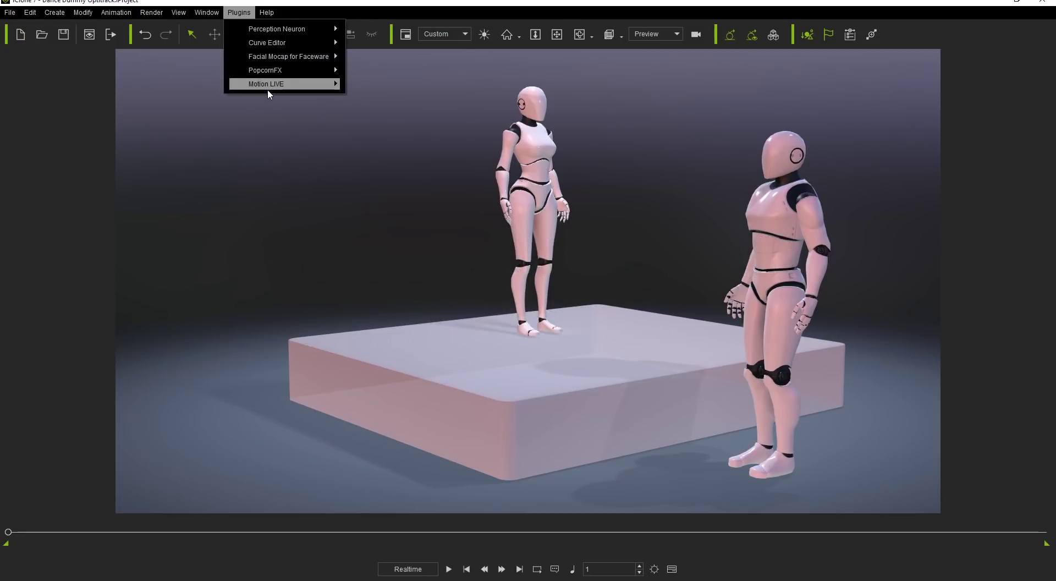
pyautogui.moveTo(270, 94)
pyautogui.click(363, 86)
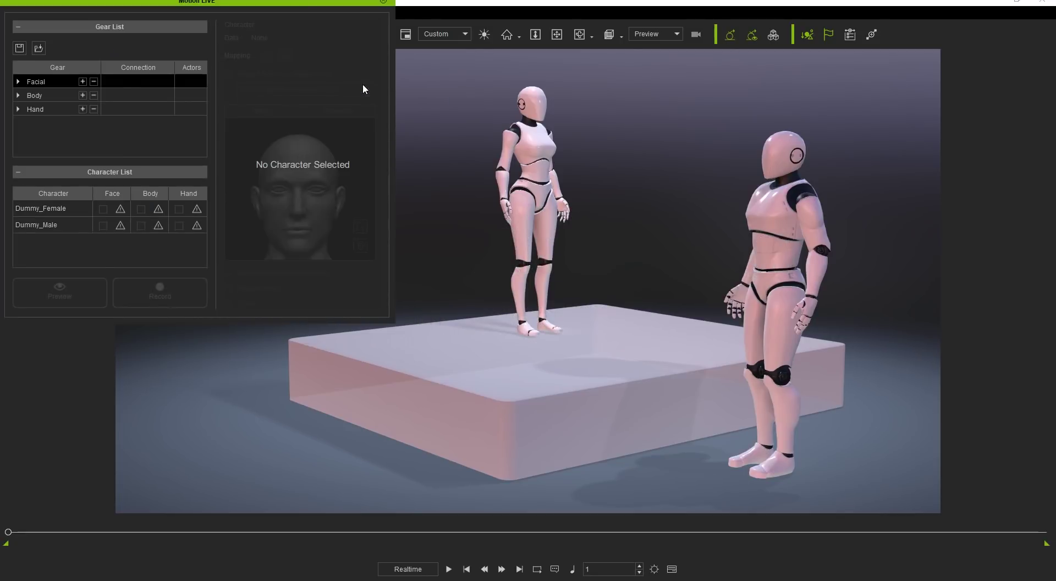
pyautogui.click(63, 96)
pyautogui.click(82, 95)
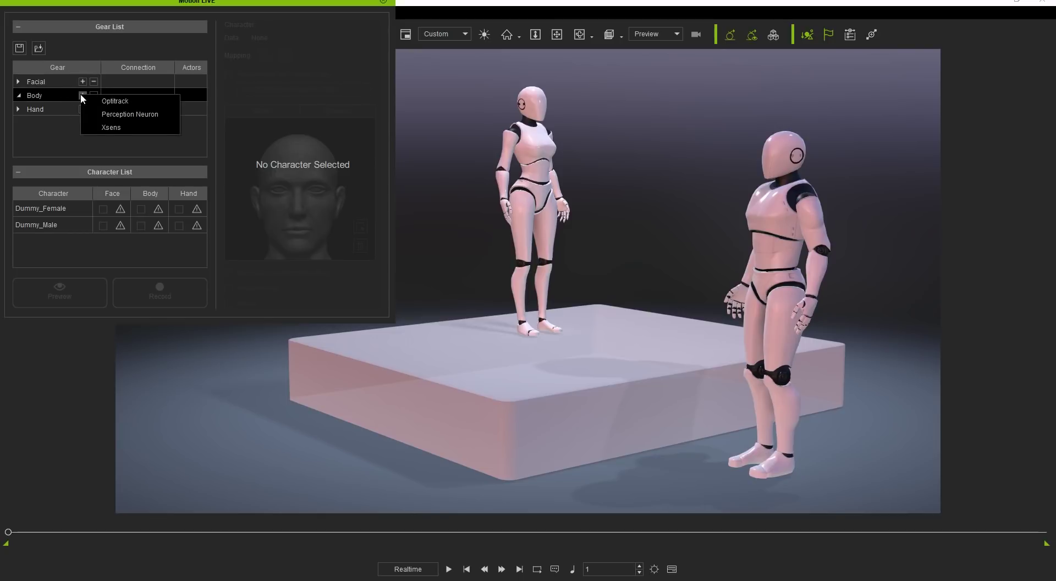
pyautogui.click(149, 101)
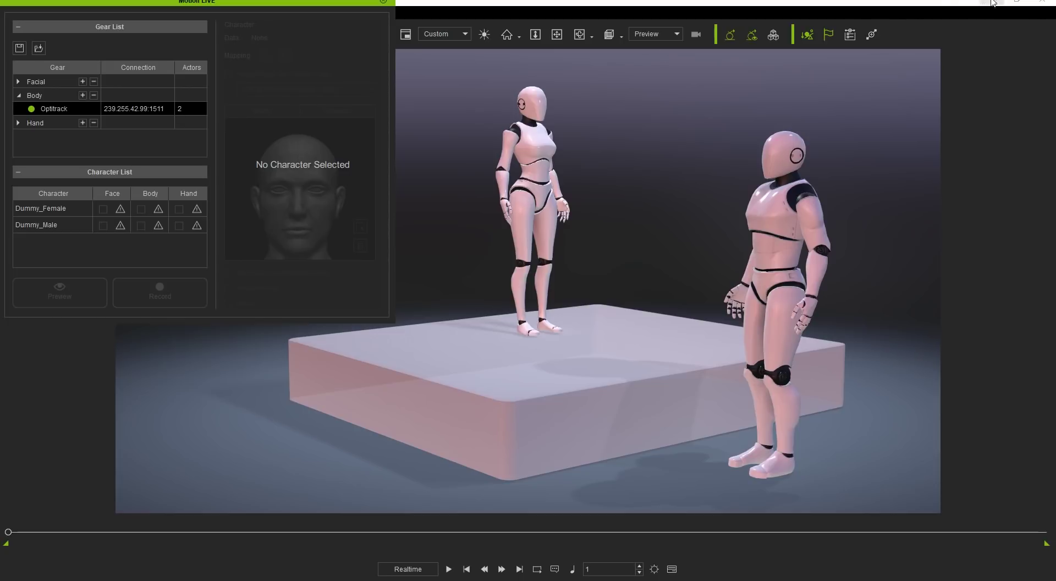
# - Restore iClone to a smaller window beside the Motive view and assign Optitrack Actor1 to the body of Dummy_Female
pyautogui.click(1016, 4)
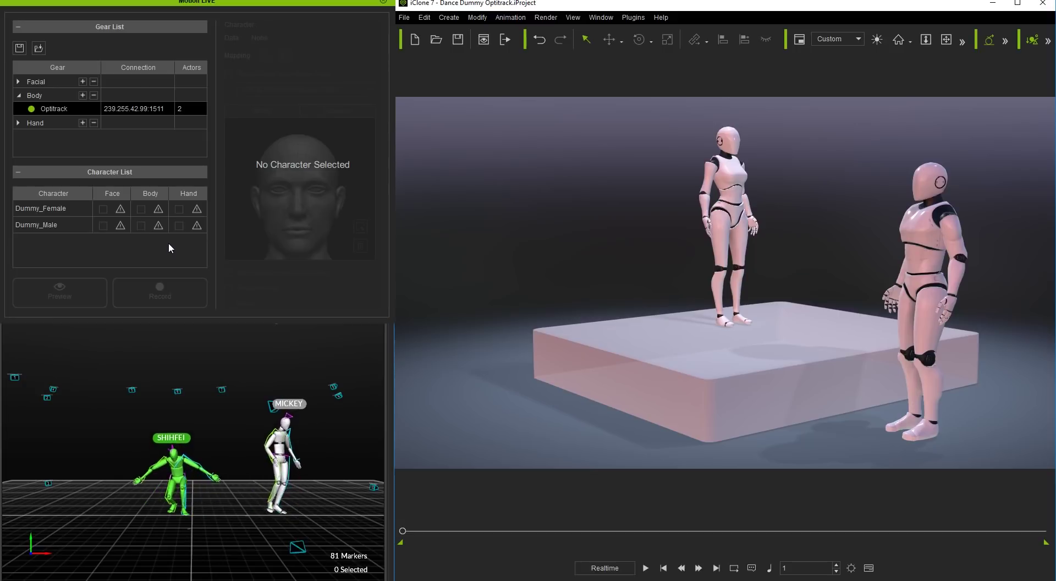
pyautogui.click(158, 209)
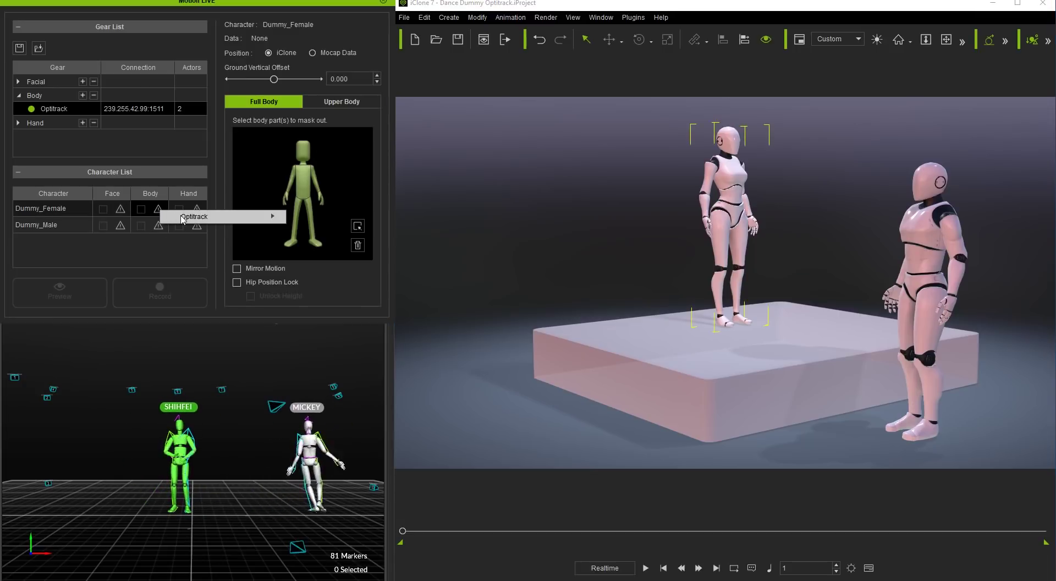
pyautogui.moveTo(184, 217)
pyautogui.click(346, 217)
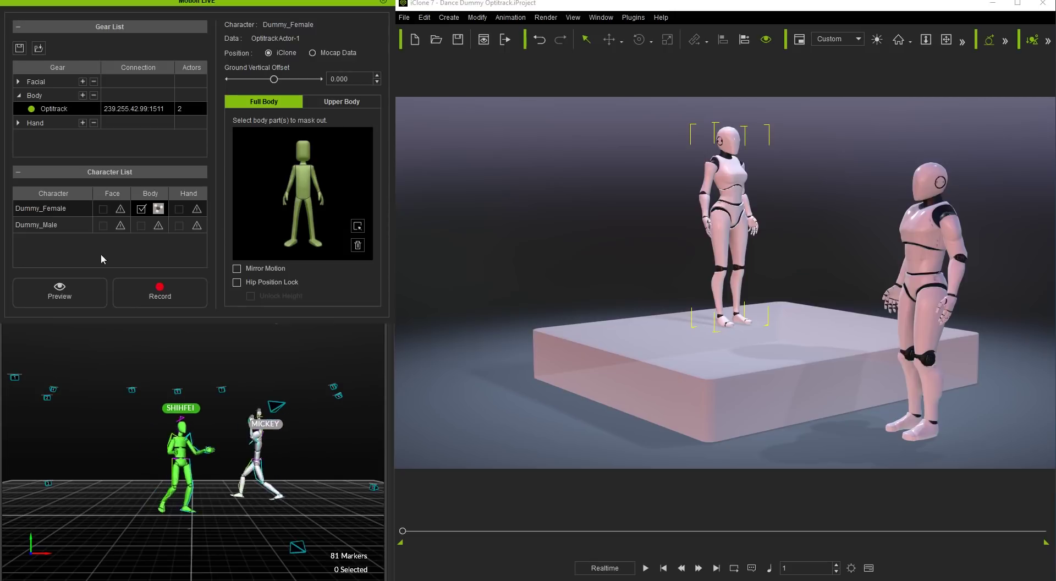
# - Preview Dummy_Female's live body motion, set its ground vertical offset to -12.600, and stop the preview
pyautogui.click(58, 291)
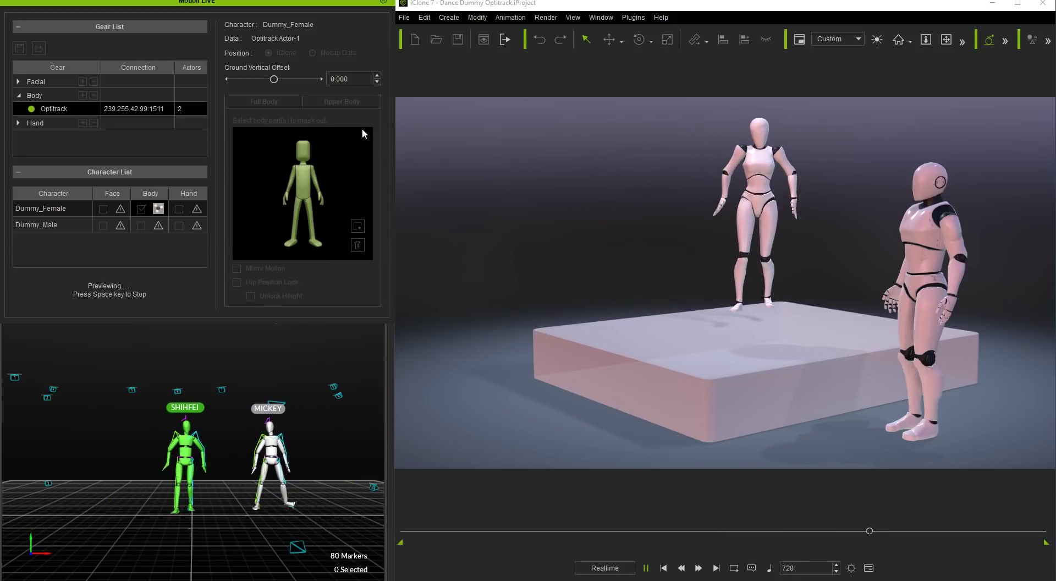
pyautogui.moveTo(273, 78); pyautogui.dragTo(248, 79)
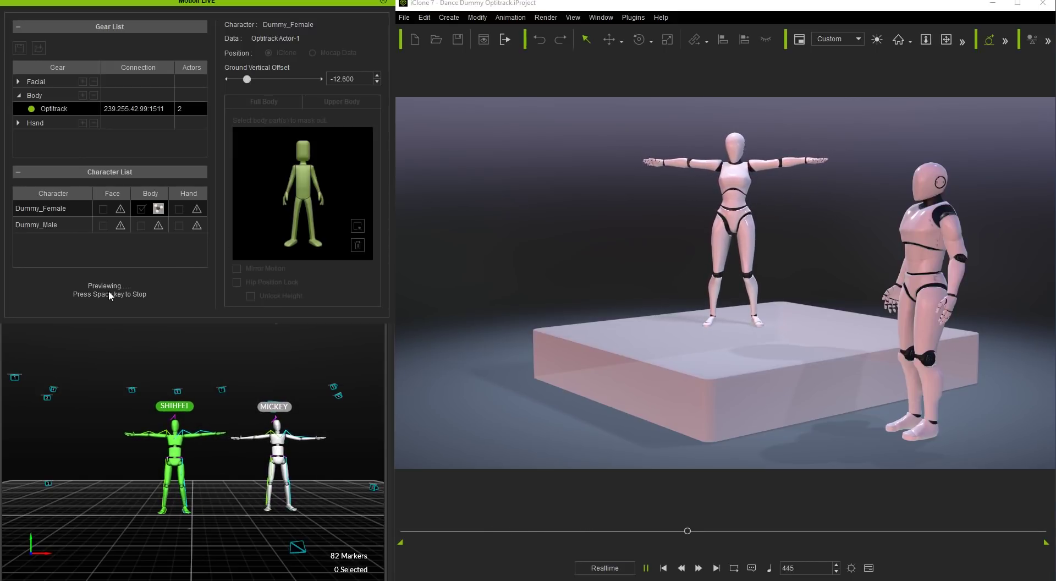
pyautogui.press('space')
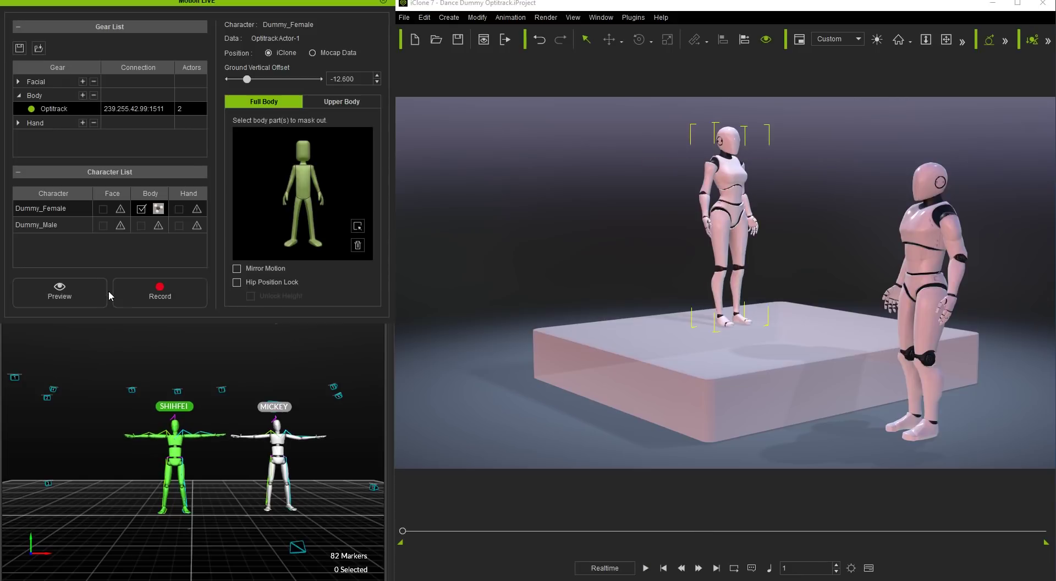
# - Assign Optitrack Actor1 to Dummy_Male's body and set its ground vertical offset to -12.300 while previewing both characters
pyautogui.click(158, 226)
pyautogui.click(315, 233)
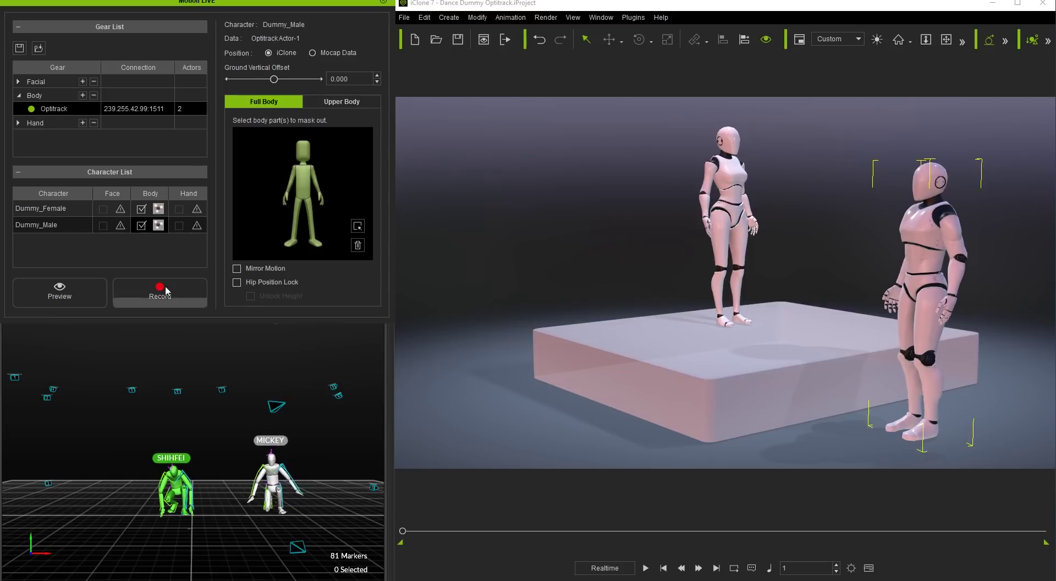
pyautogui.click(66, 298)
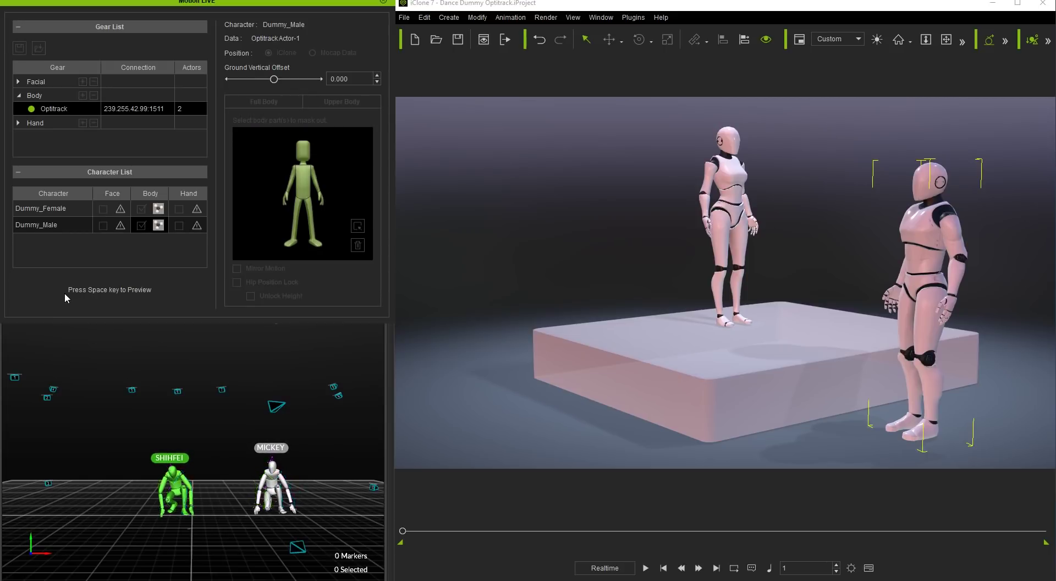
pyautogui.press('space')
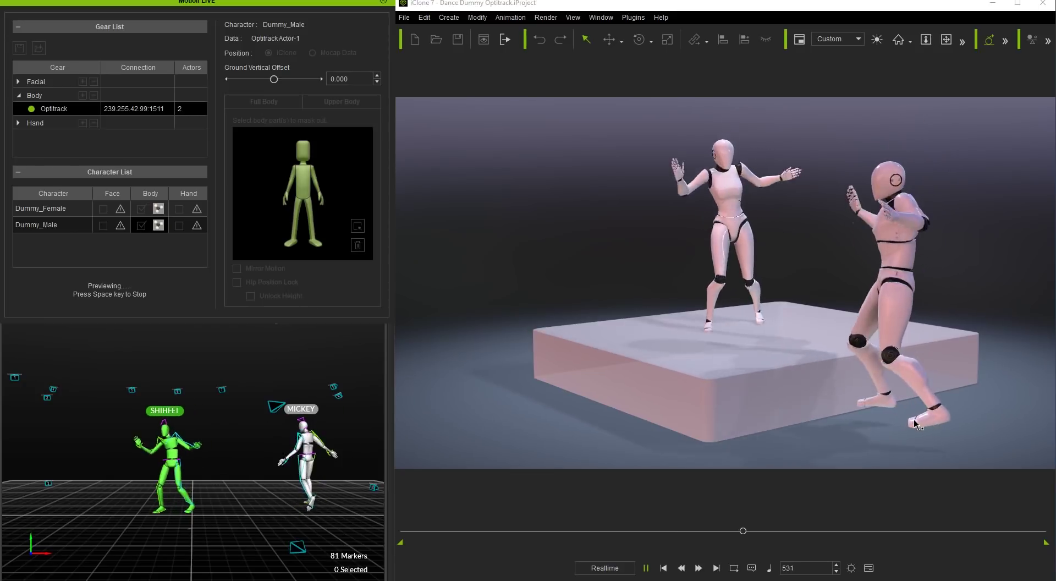
pyautogui.moveTo(886, 426); pyautogui.dragTo(875, 383, button='right')
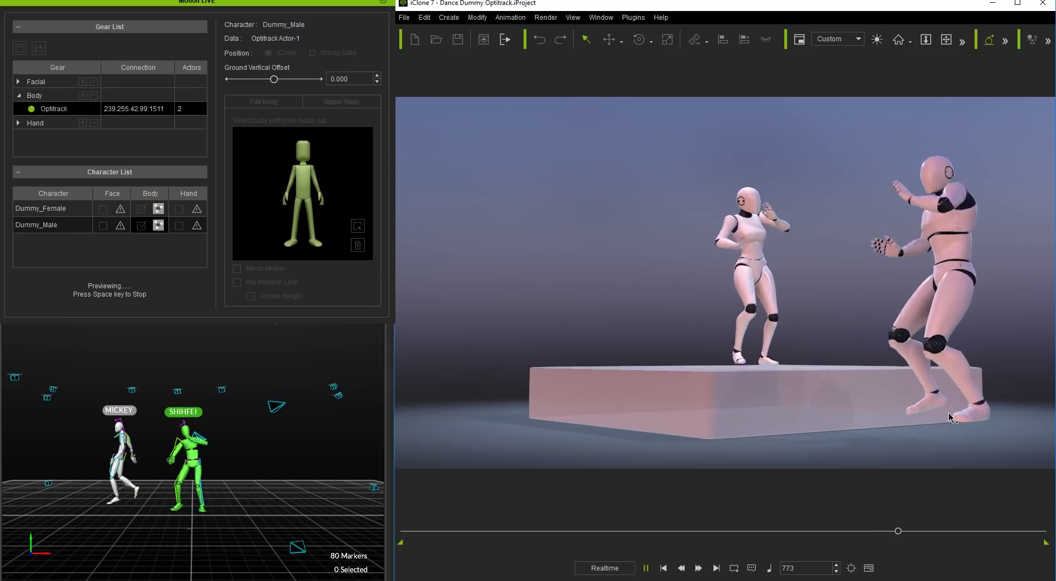
pyautogui.moveTo(273, 78); pyautogui.dragTo(241, 86)
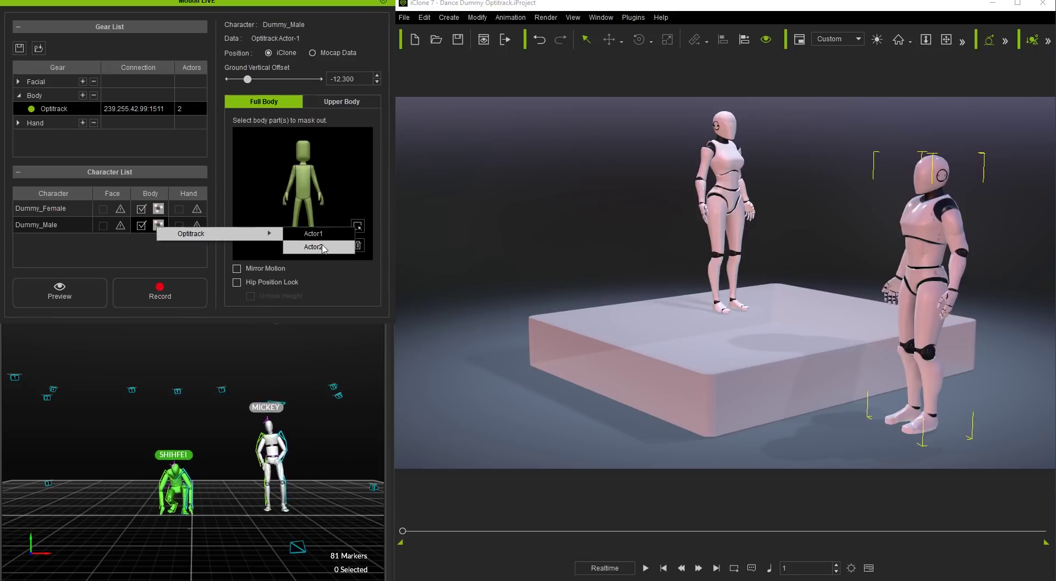
# - Switch Dummy_Male's body data to Optitrack Actor2 and preview both characters driven by separate actors
pyautogui.click(322, 246)
pyautogui.click(69, 295)
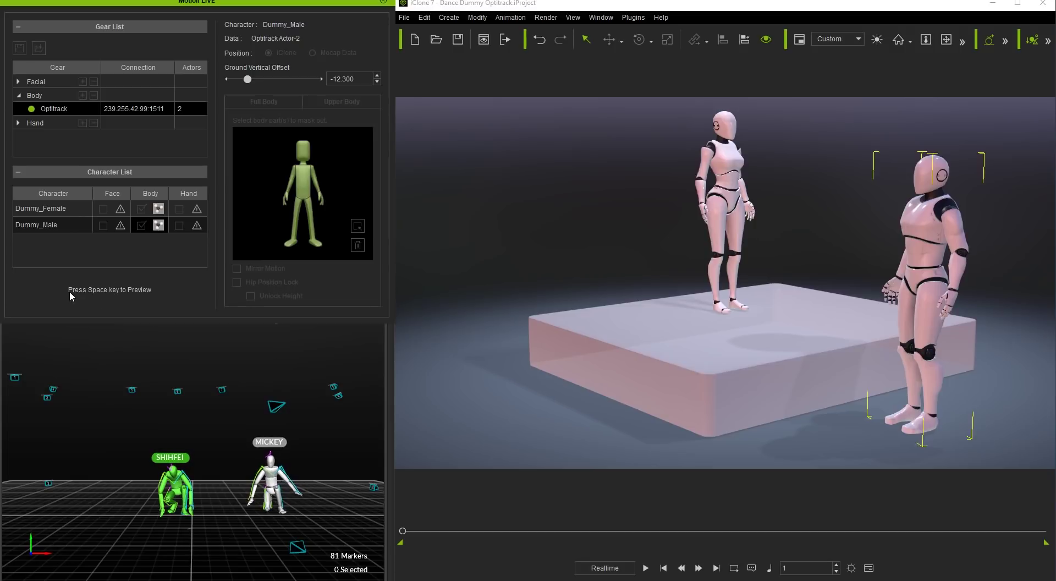
pyautogui.press('space')
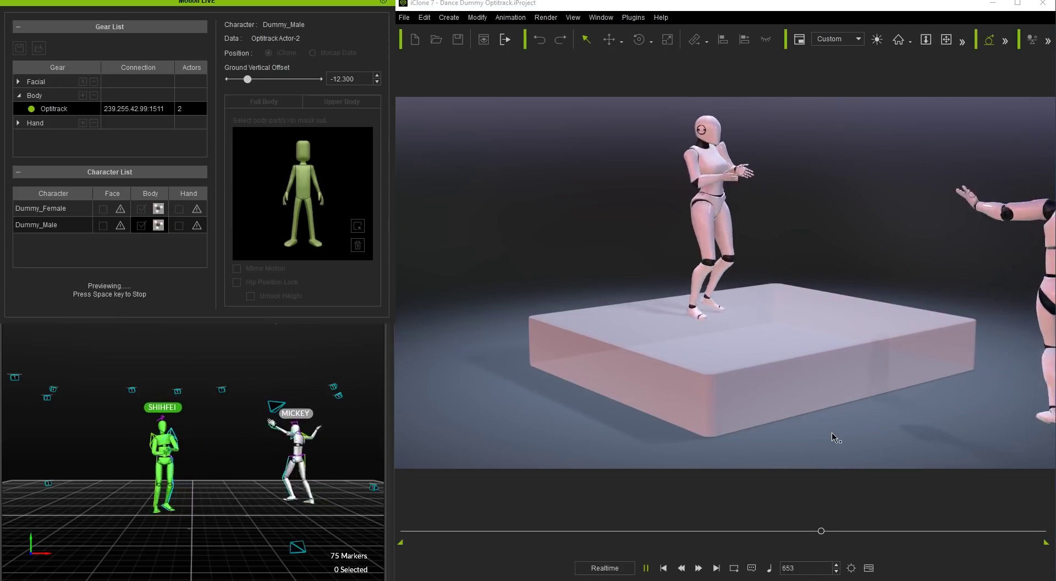
pyautogui.moveTo(791, 374); pyautogui.dragTo(763, 366, button='middle')
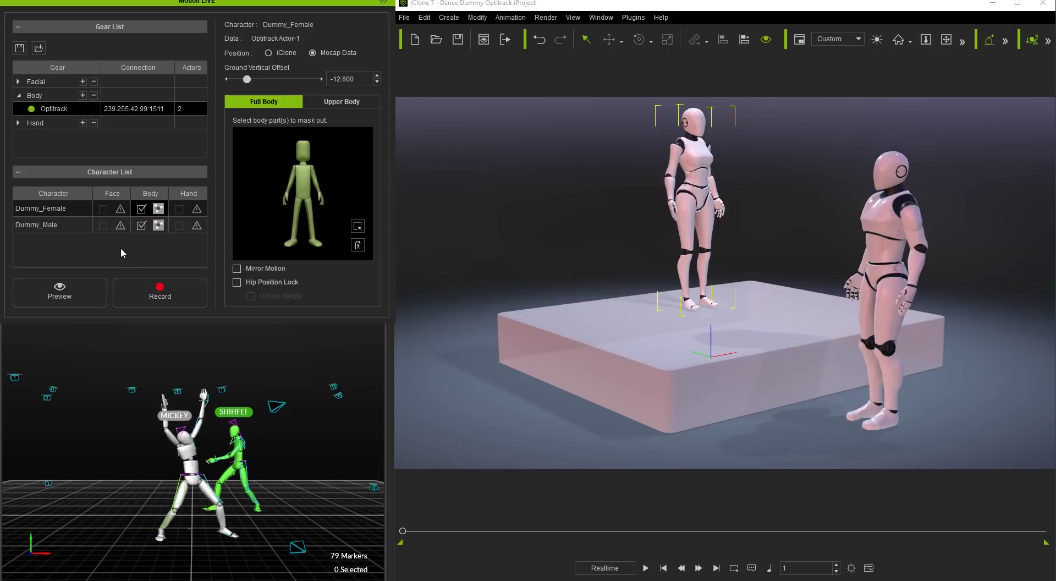
# - Preview both characters' live motion with Dummy_Female's position taken from Mocap Data, and stop the preview
pyautogui.click(97, 292)
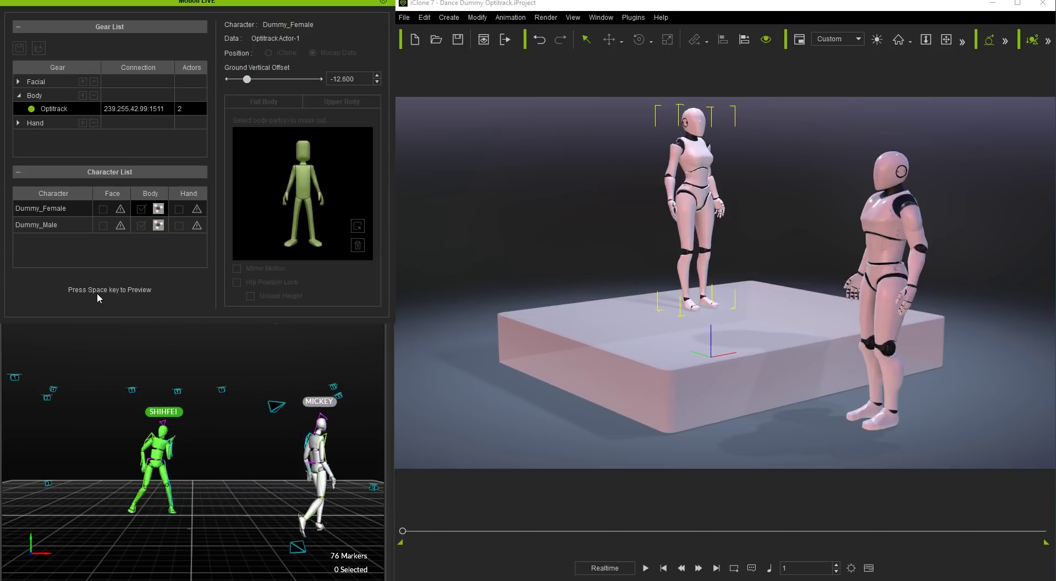
pyautogui.press('space')
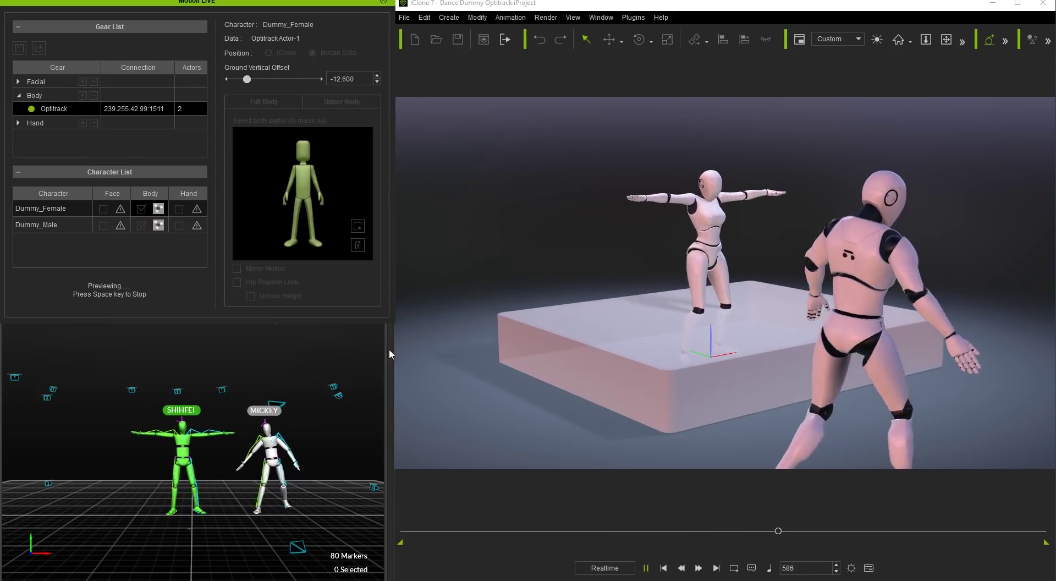
pyautogui.press('space')
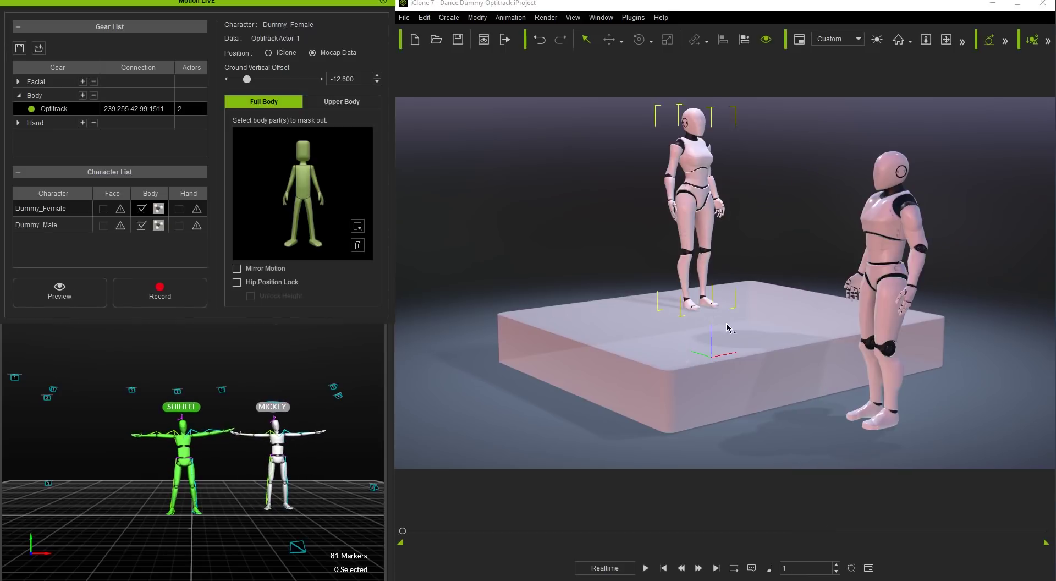
# - Delete the platform from the scene and check the position settings of Dummy_Female and Dummy_Male
pyautogui.click(656, 373)
pyautogui.press('Delete')
pyautogui.click(74, 209)
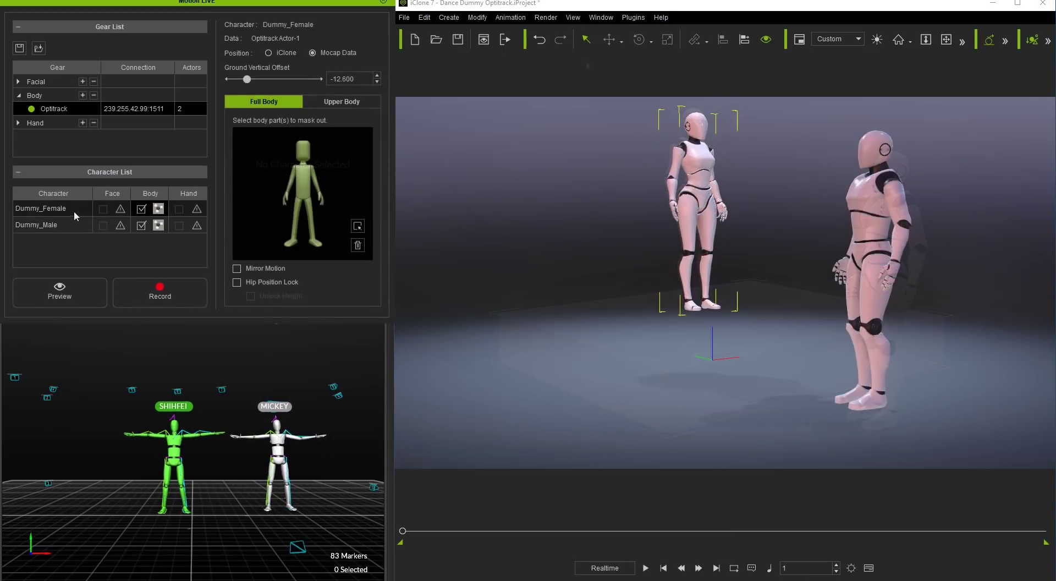
pyautogui.click(76, 222)
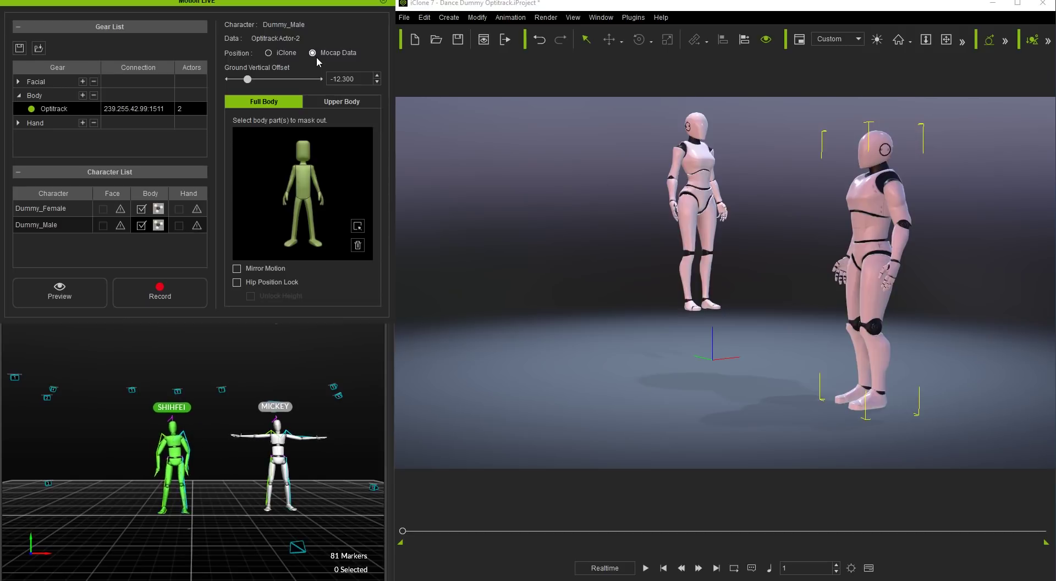
# - Preview both characters' live motion on the open floor and record their body performances in Motion LIVE
pyautogui.click(84, 283)
pyautogui.press('space')
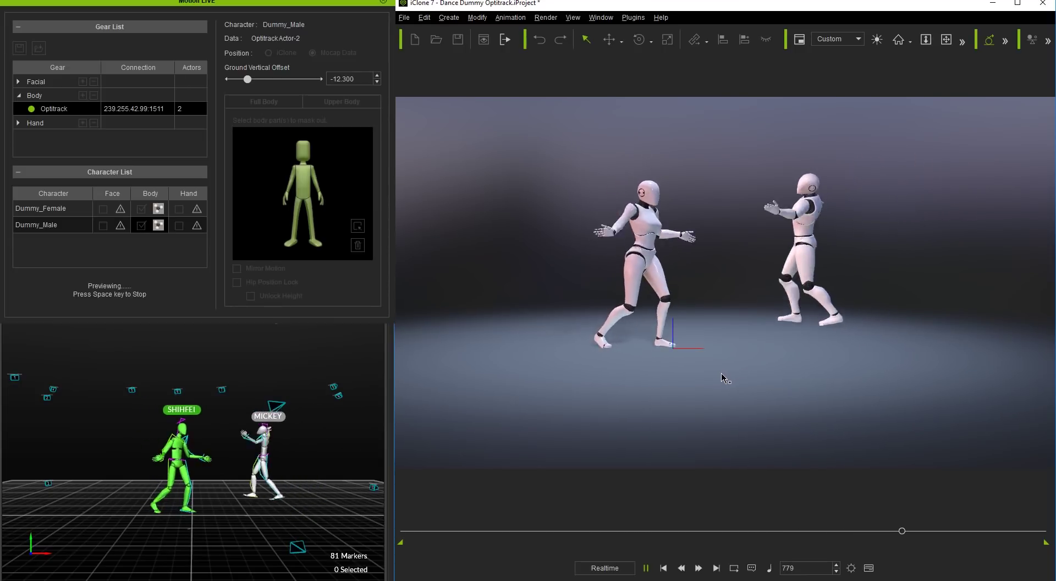
pyautogui.press('space')
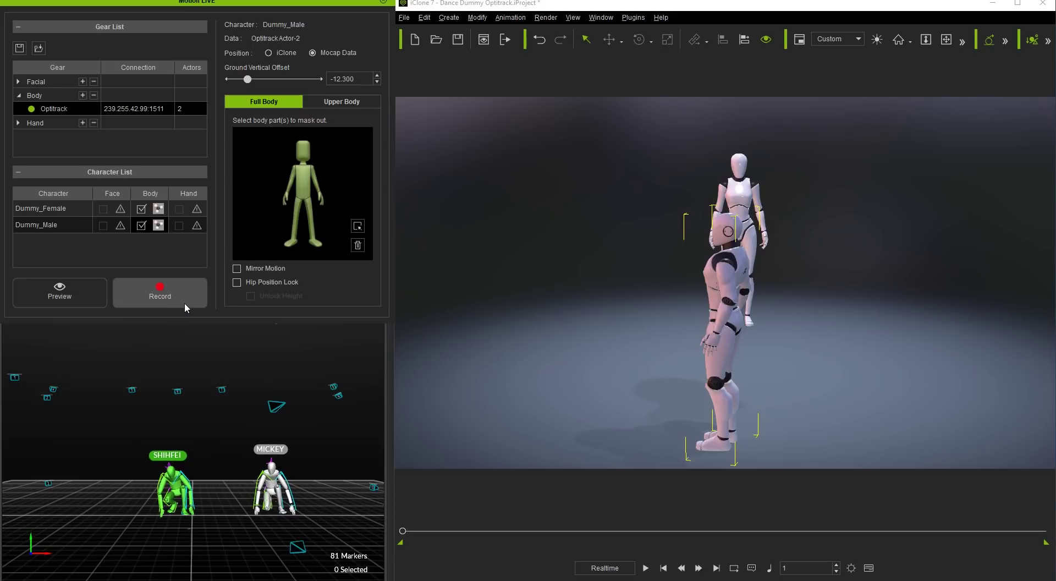
pyautogui.click(184, 302)
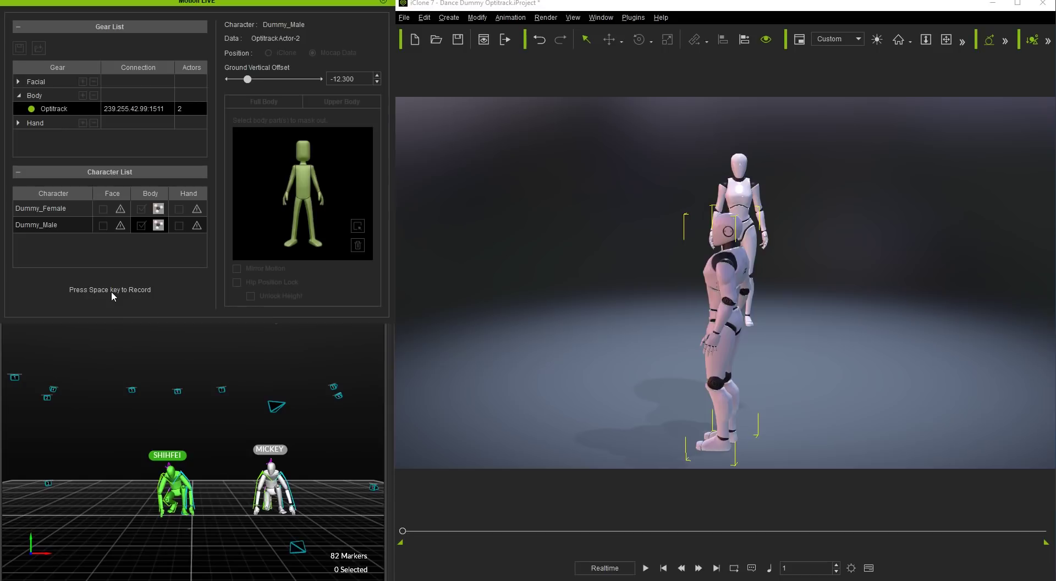
pyautogui.press('space')
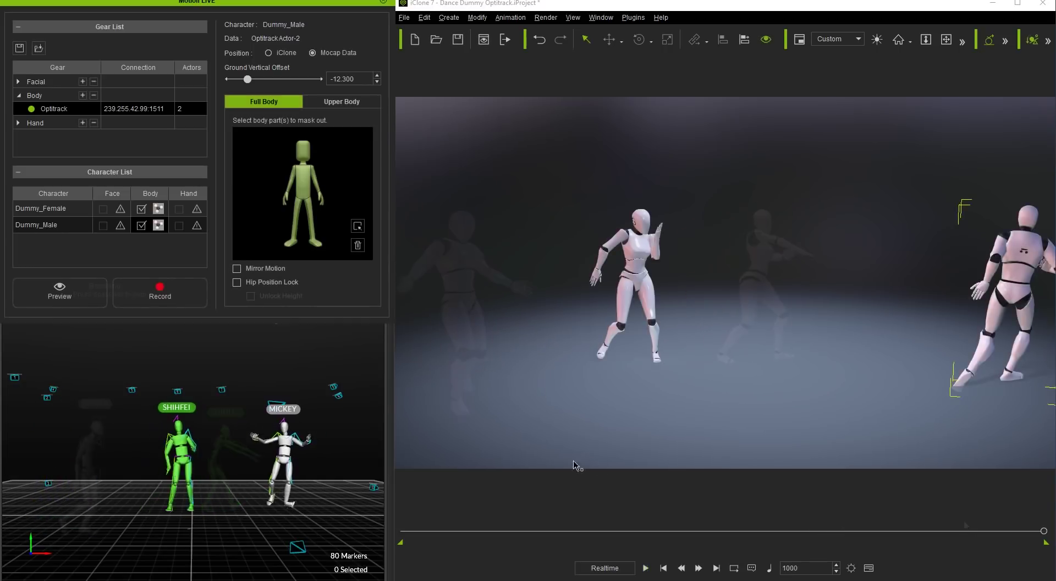
# - Maximize iClone and open the Timeline with enough height to show the recorded tracks
pyautogui.click(1017, 5)
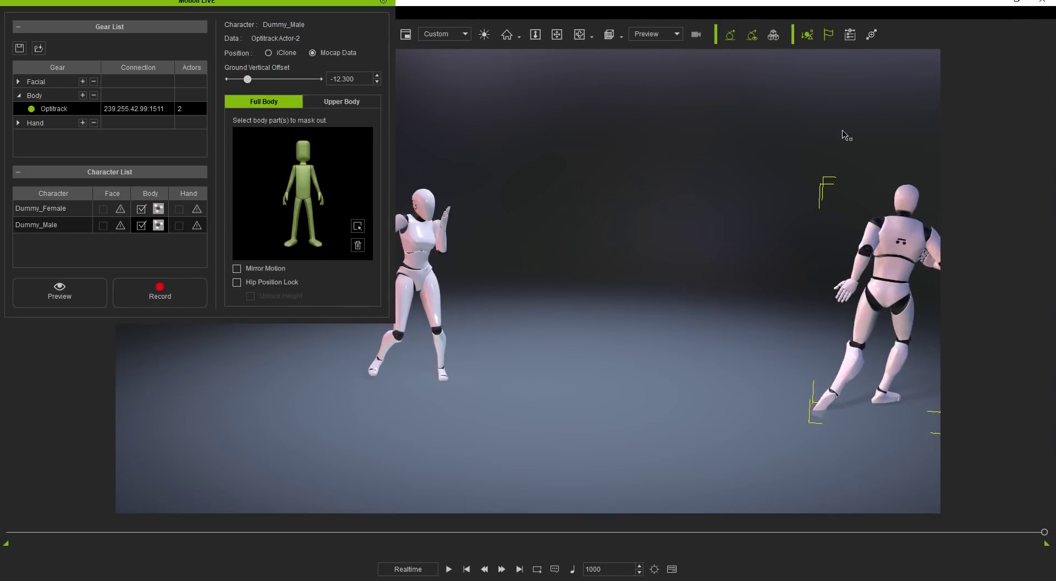
pyautogui.click(672, 570)
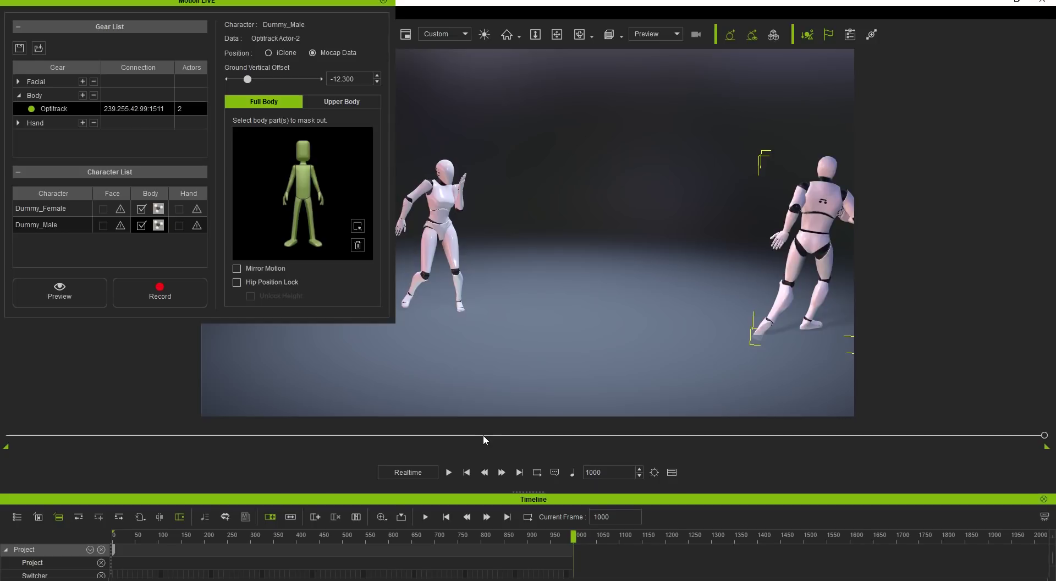
pyautogui.moveTo(486, 493); pyautogui.dragTo(718, 402)
pyautogui.click(1044, 426)
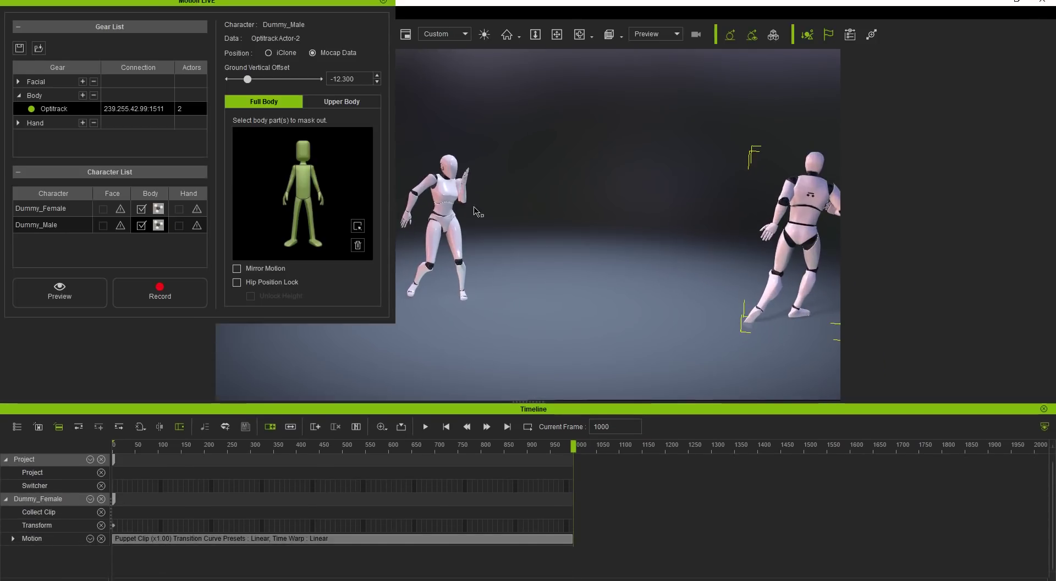
# - Select both characters, hide the Project track, and show Dummy_Female's and Dummy_Male's tracks together in the enlarged Timeline
pyautogui.keyDown('ctrl'); pyautogui.click(447, 203); pyautogui.keyUp('ctrl')
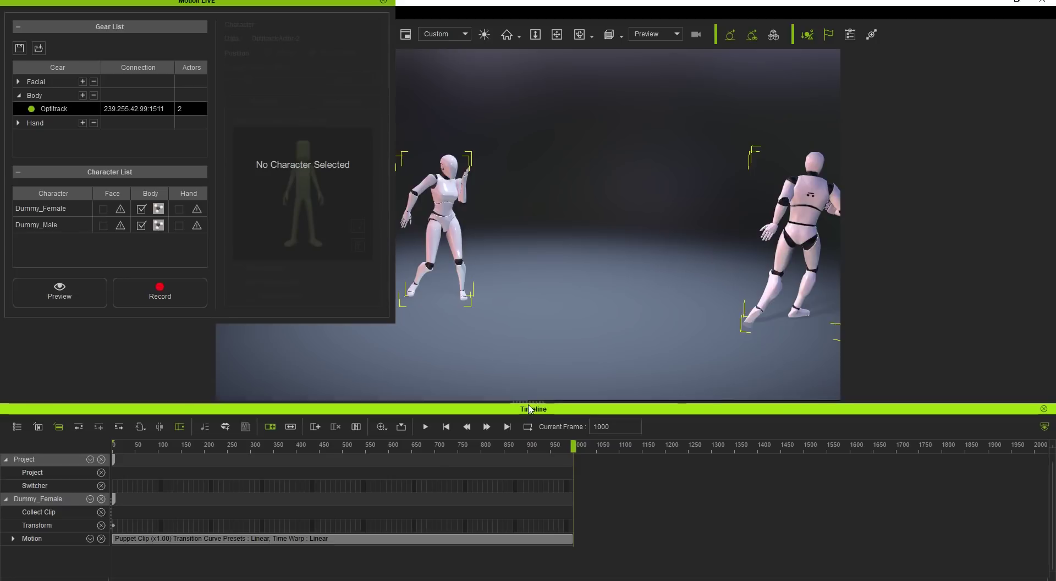
pyautogui.moveTo(490, 402); pyautogui.dragTo(491, 373)
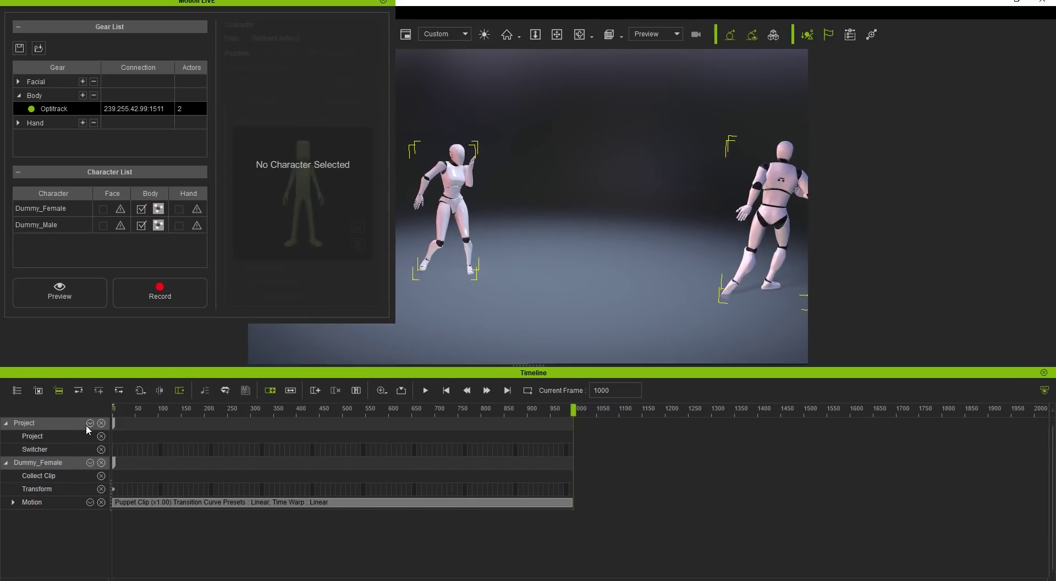
pyautogui.click(102, 424)
pyautogui.click(39, 391)
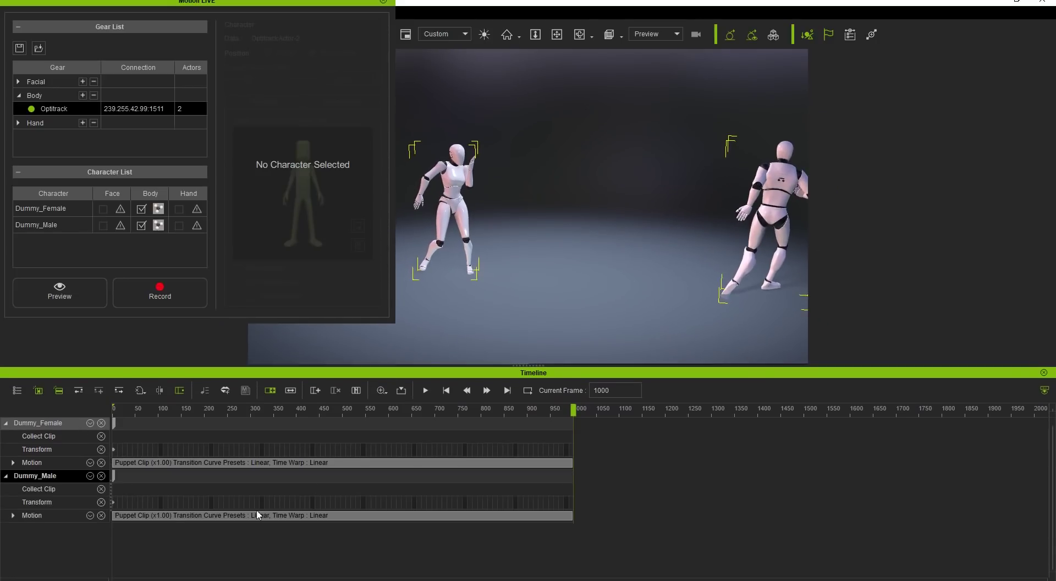
# - Select the recorded motion clips, play the take from the first frame, and move the Motion LIVE window clear of the viewport
pyautogui.click(142, 464)
pyautogui.click(183, 514)
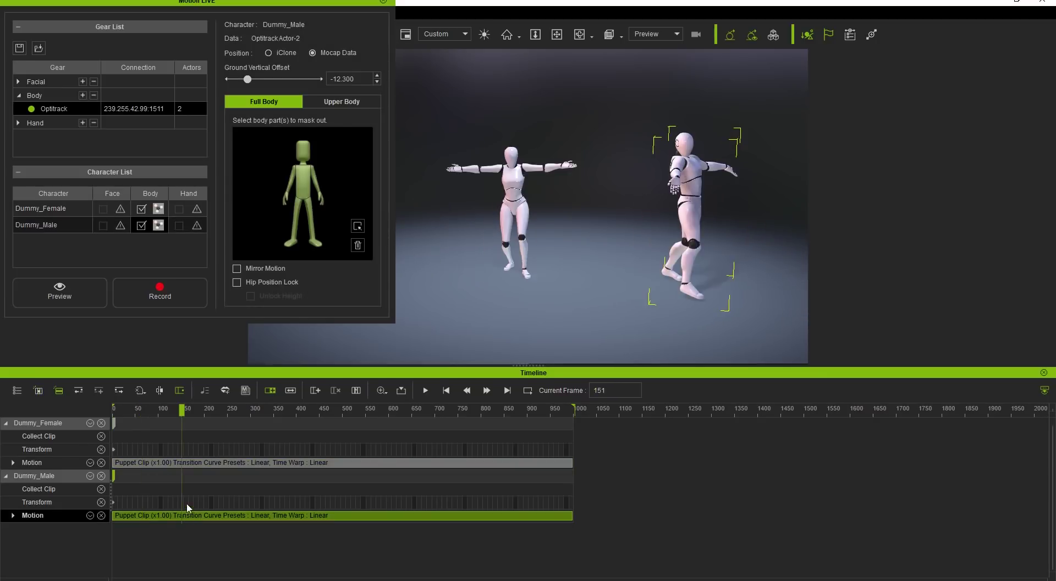
pyautogui.click(446, 391)
pyautogui.click(429, 389)
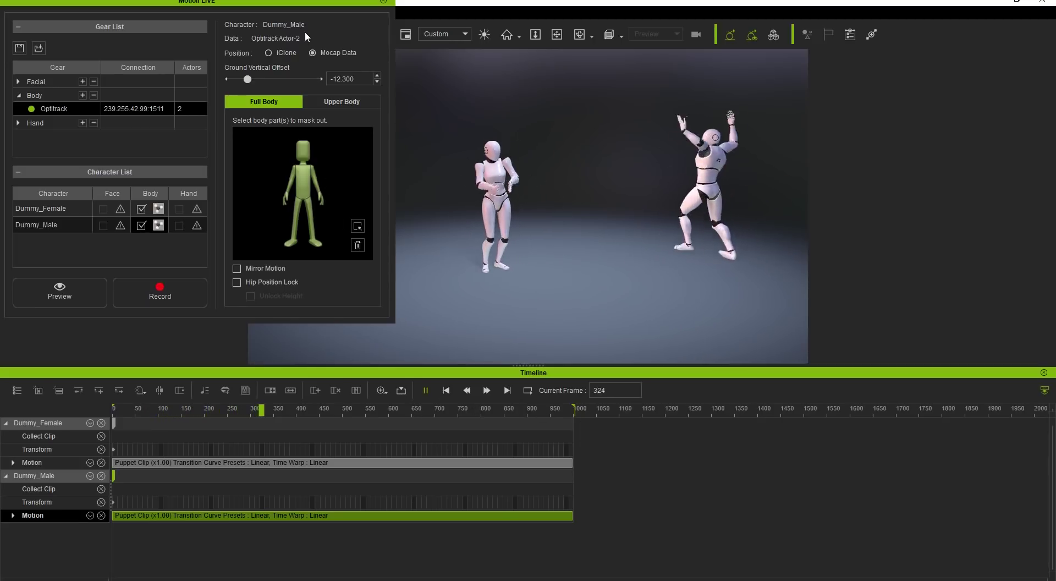
pyautogui.moveTo(286, 6); pyautogui.dragTo(111, 29)
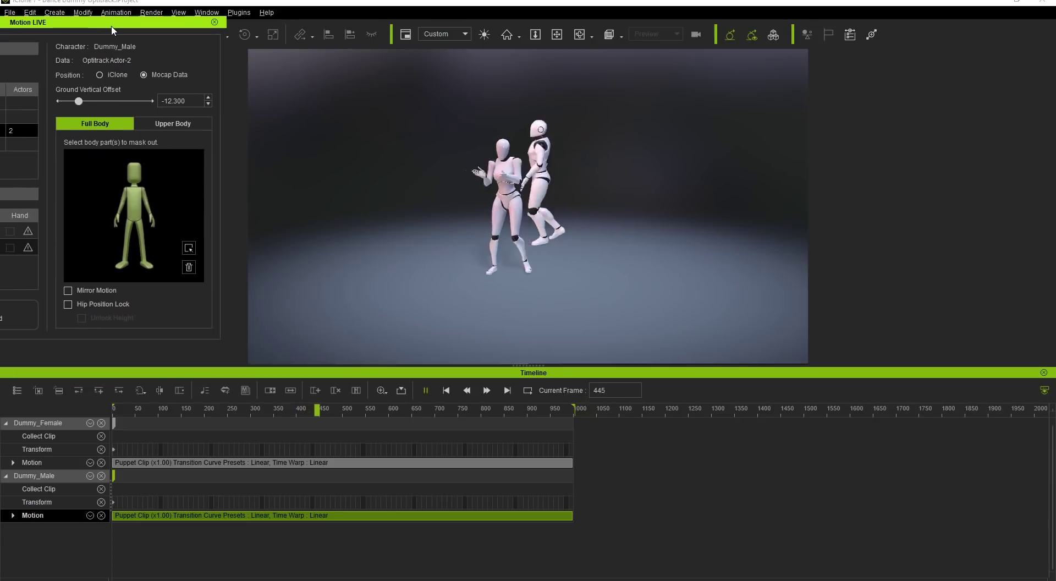